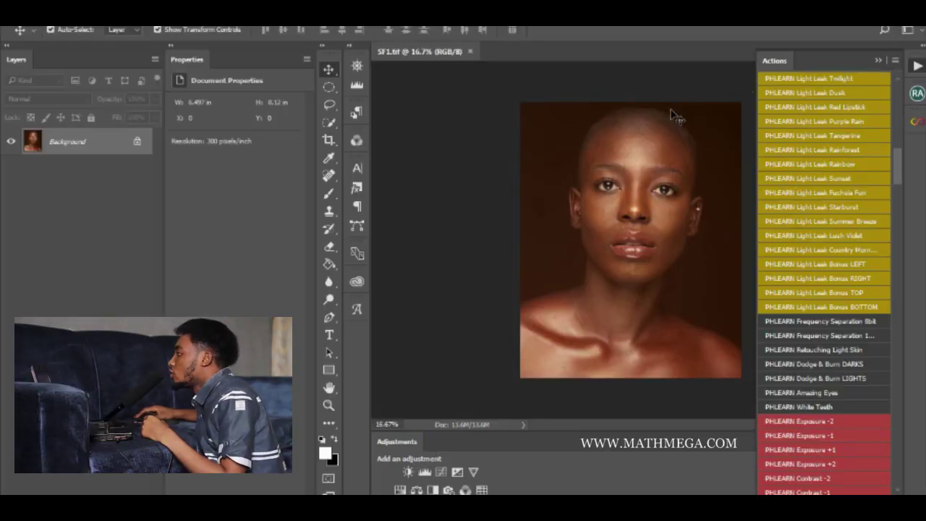
# Step: Duplicate the Background layer of the portrait and collapse the list of actions covering the image
pyautogui.scroll(2, 637, 194)
pyautogui.scroll(1, 638, 193)
pyautogui.scroll(-2, 637, 193)
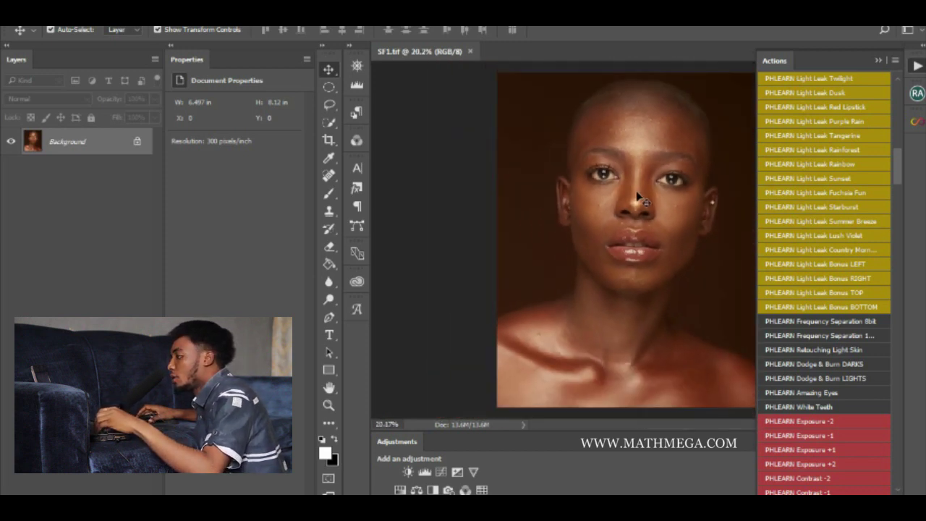
pyautogui.press('ctrl')
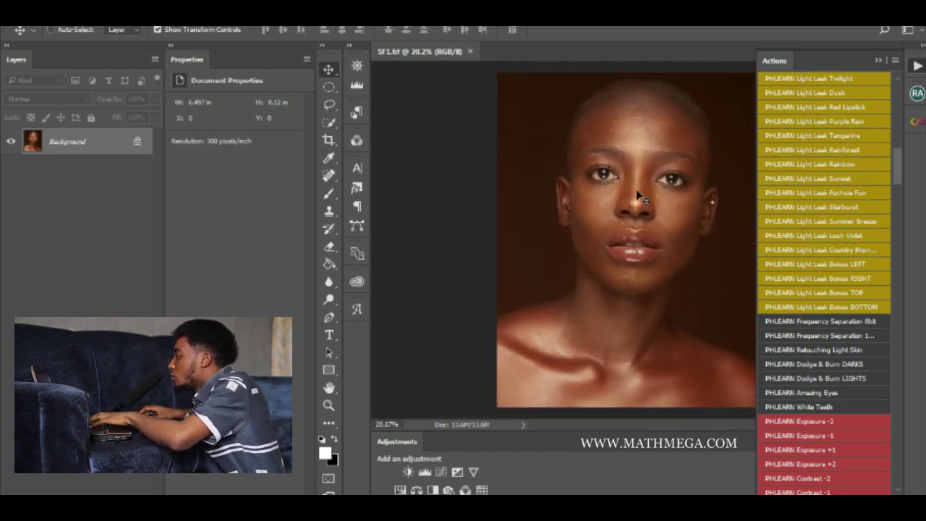
pyautogui.hotkey('ctrl', 'j')
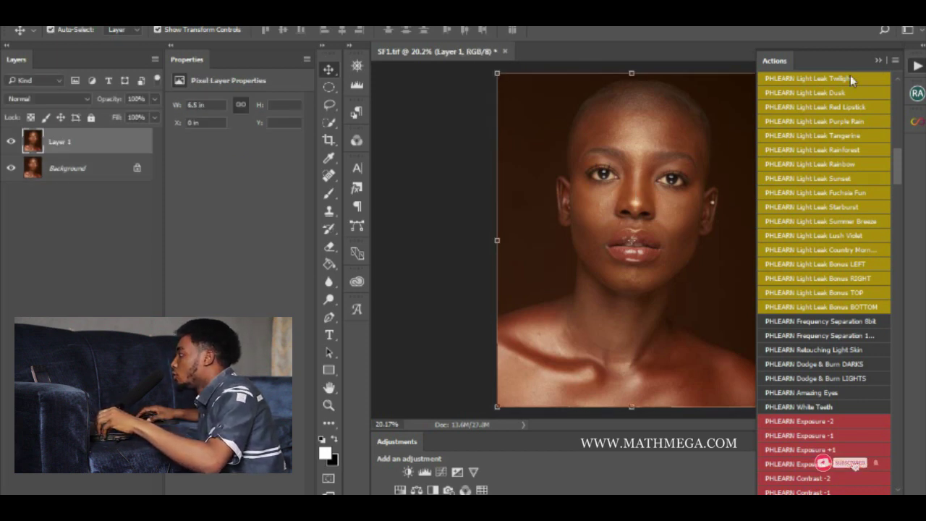
pyautogui.click(880, 62)
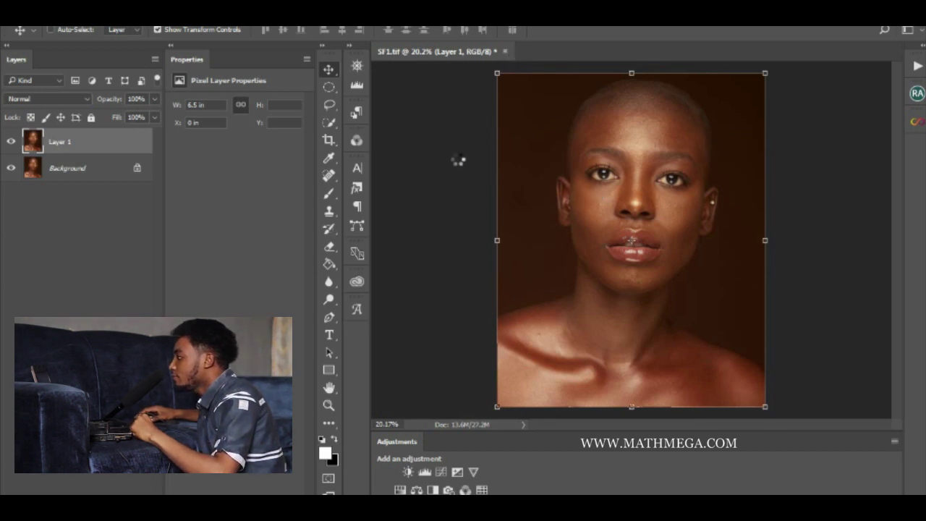
# Step: Open the Camera Raw Filter on the duplicate layer and set Contrast +7, Highlights -14, Shadows +14 and Blacks -13
pyautogui.hotkey('ctrl', 'shift', 'a')
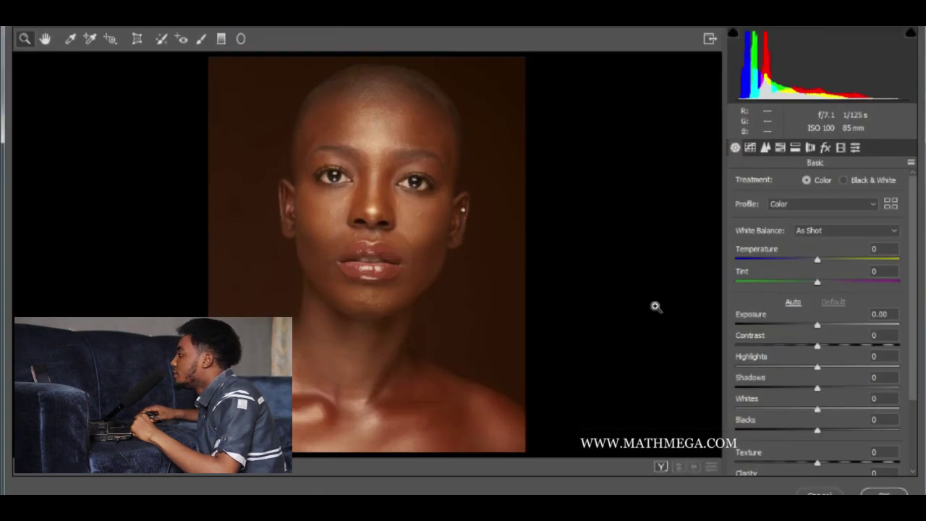
pyautogui.click(822, 348)
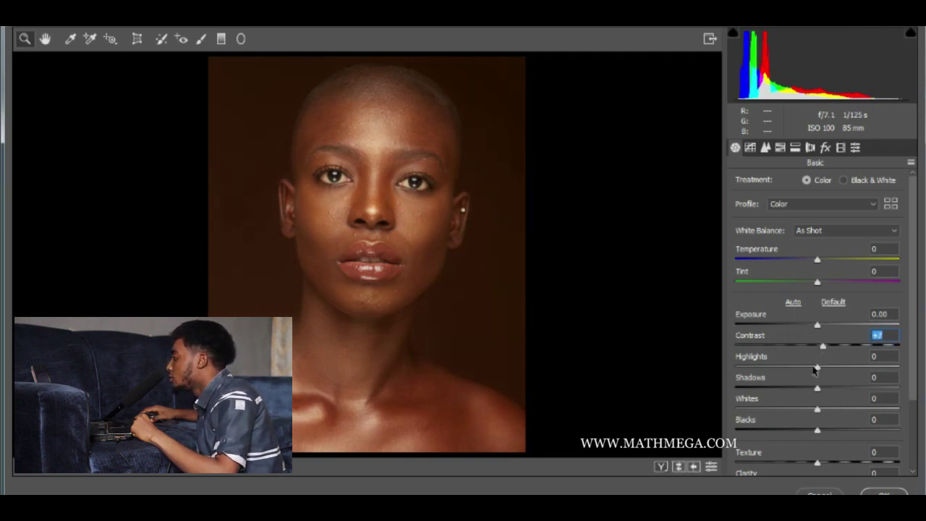
pyautogui.click(804, 366)
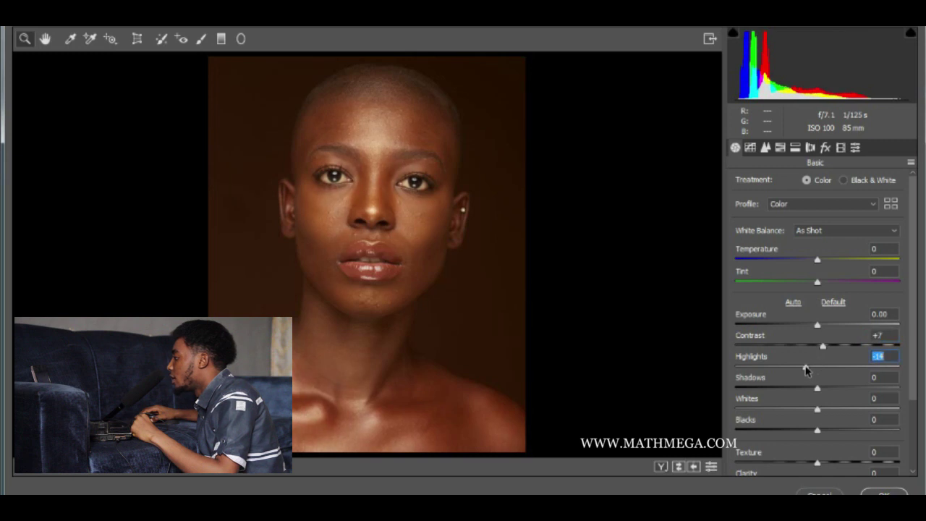
pyautogui.click(829, 388)
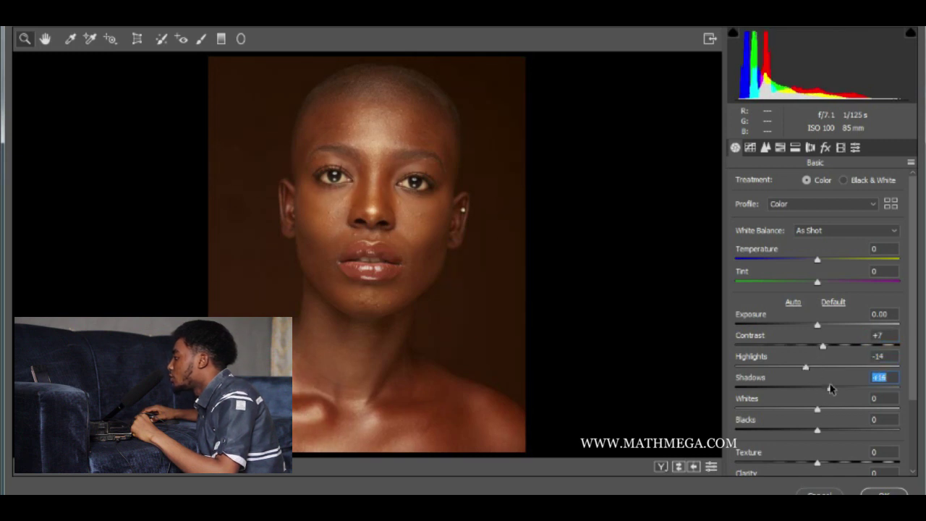
pyautogui.click(808, 431)
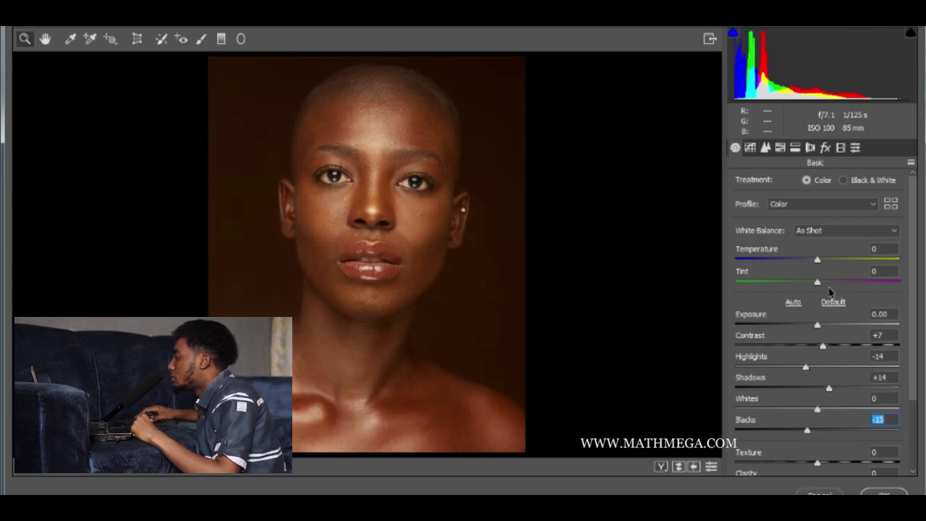
# Step: Set the Temperature to -3, compare the change on and off, and apply the Camera Raw adjustments to Layer 1
pyautogui.click(815, 260)
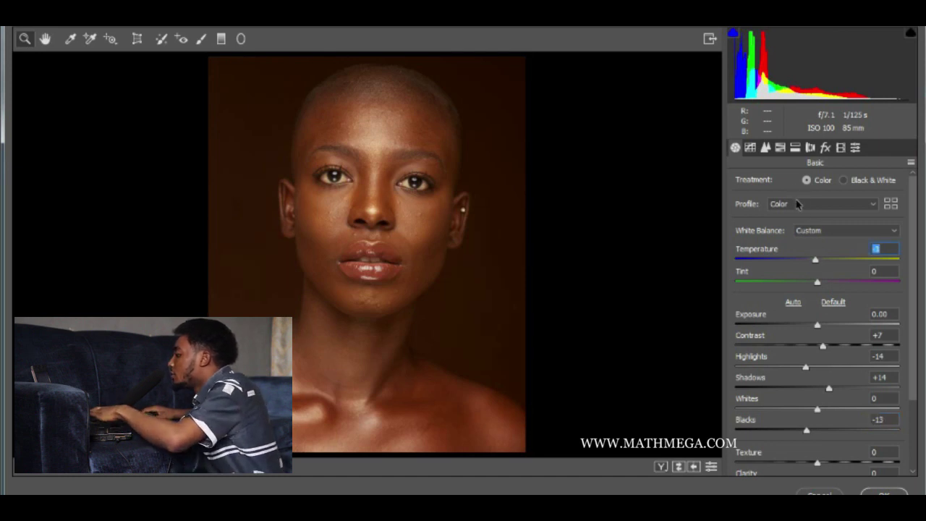
pyautogui.hotkey('ctrl', 'r')
pyautogui.hotkey('ctrl', 'z')
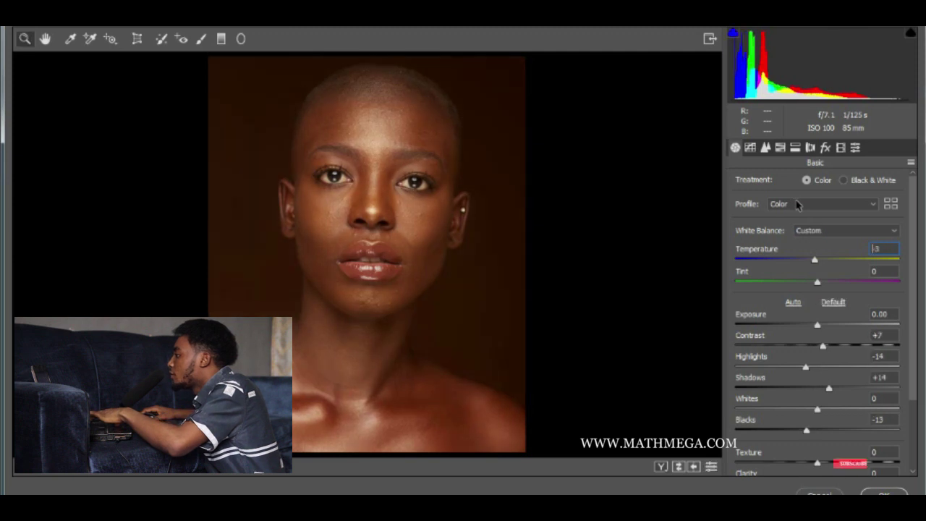
pyautogui.hotkey('ctrl', 'z')
pyautogui.hotkey('ctrl', 'z')
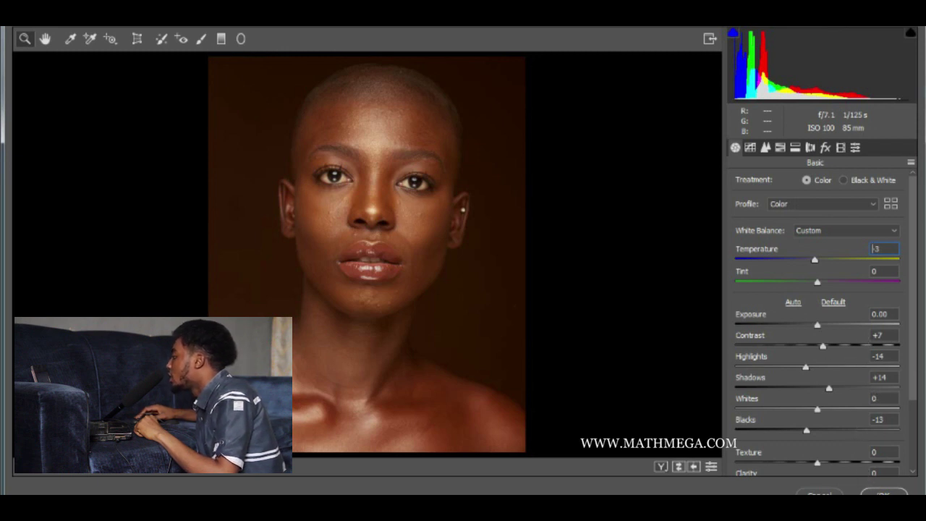
pyautogui.click(883, 495)
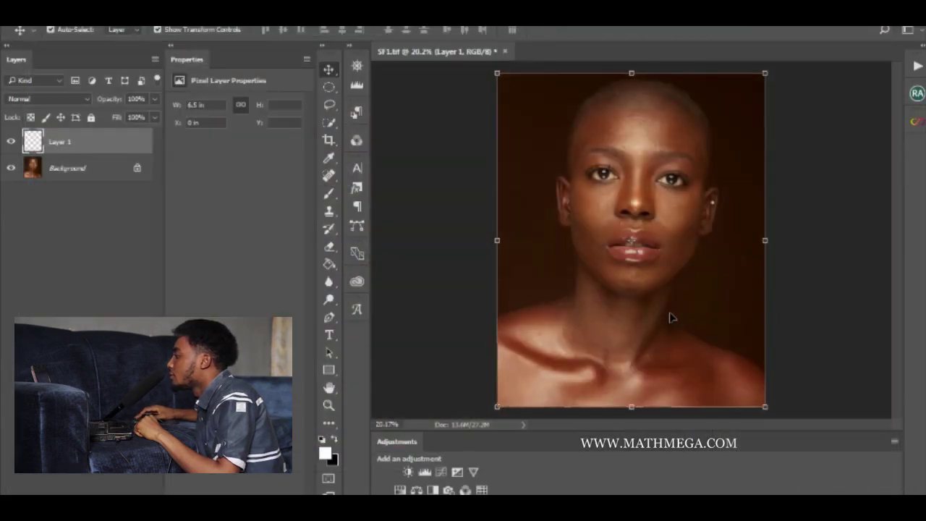
pyautogui.click(807, 228)
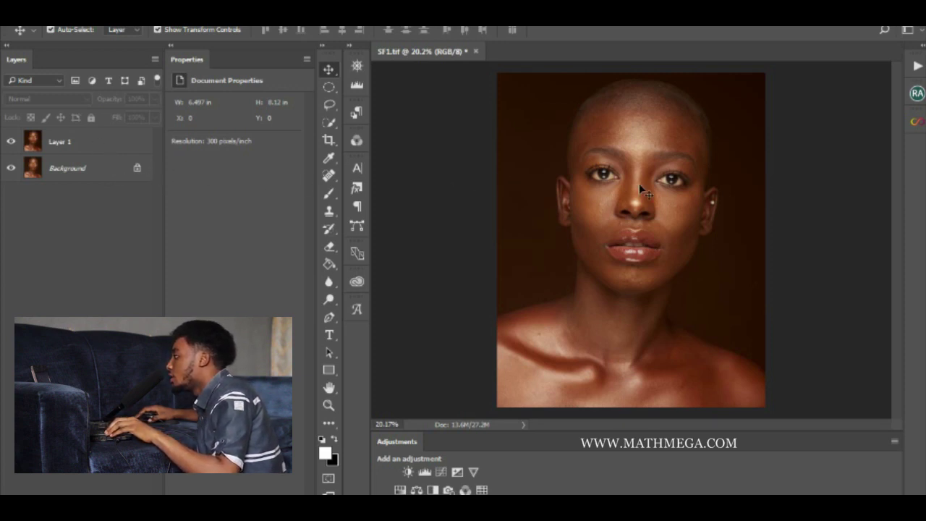
# Step: Choose the Spot Healing Brush Tool for retouching the face and make Layer 1 the active layer
pyautogui.scroll(5, 656, 168)
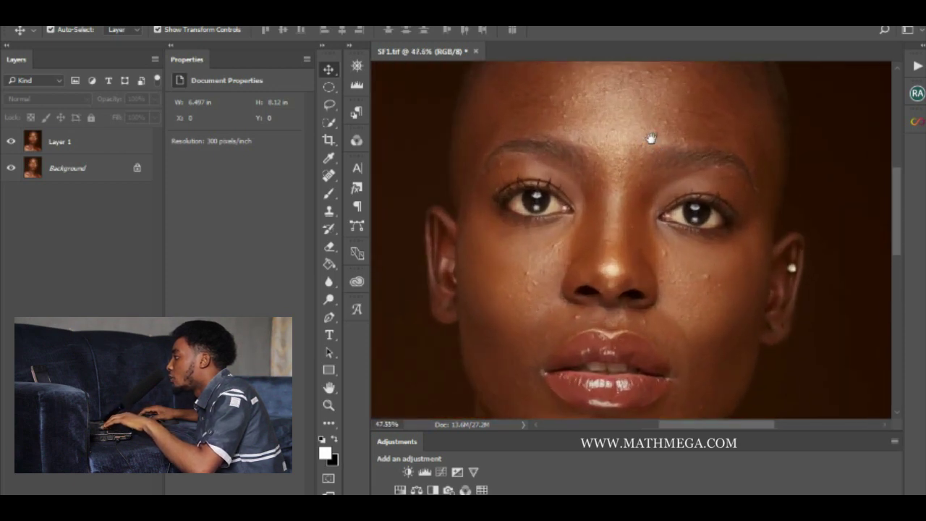
pyautogui.moveTo(651, 138); pyautogui.dragTo(607, 197)
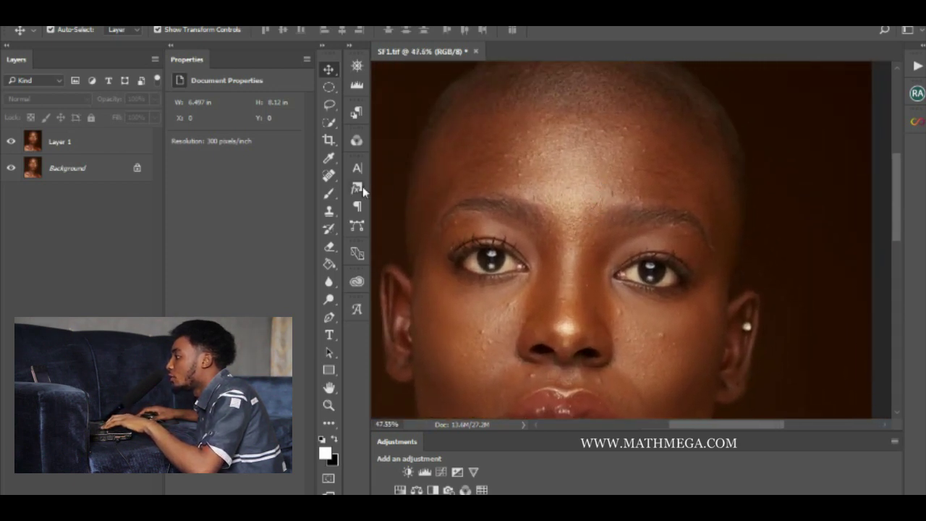
pyautogui.moveTo(329, 175); pyautogui.dragTo(370, 179)
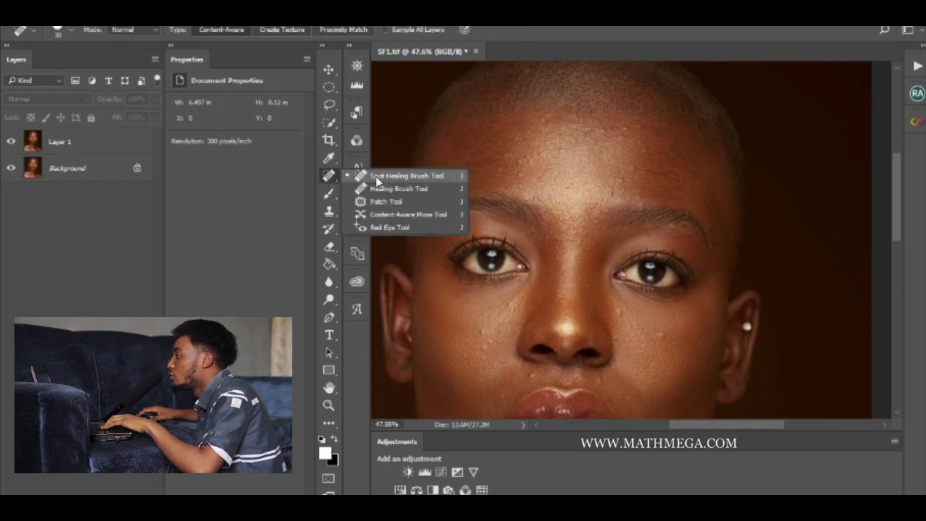
pyautogui.click(813, 147)
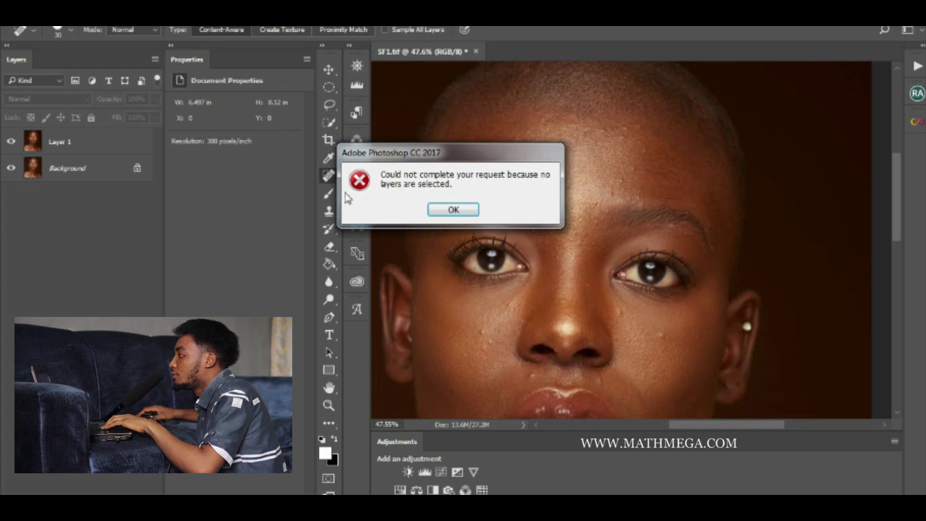
pyautogui.click(441, 209)
pyautogui.click(128, 142)
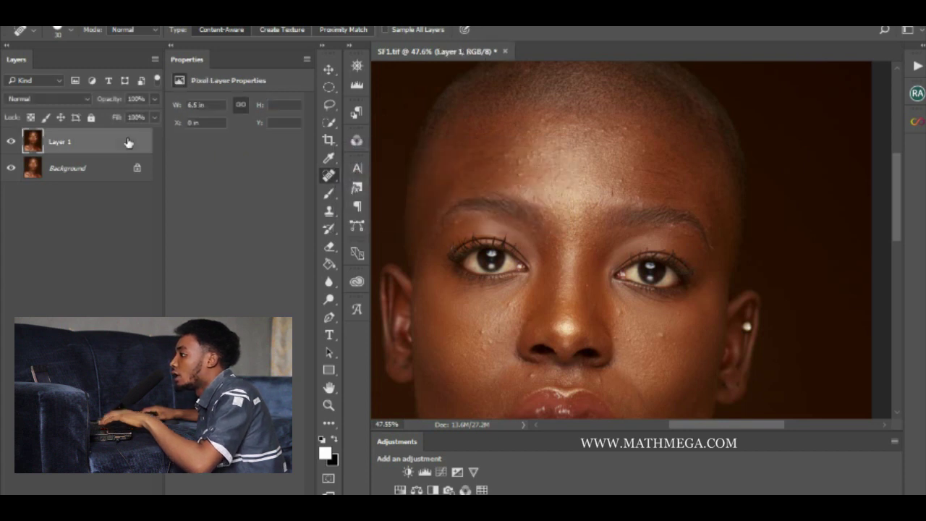
# Step: Heal the blemishes across the forehead and between the eyebrows on Layer 1 with a Spot Healing Brush of size 25
pyautogui.click(518, 174)
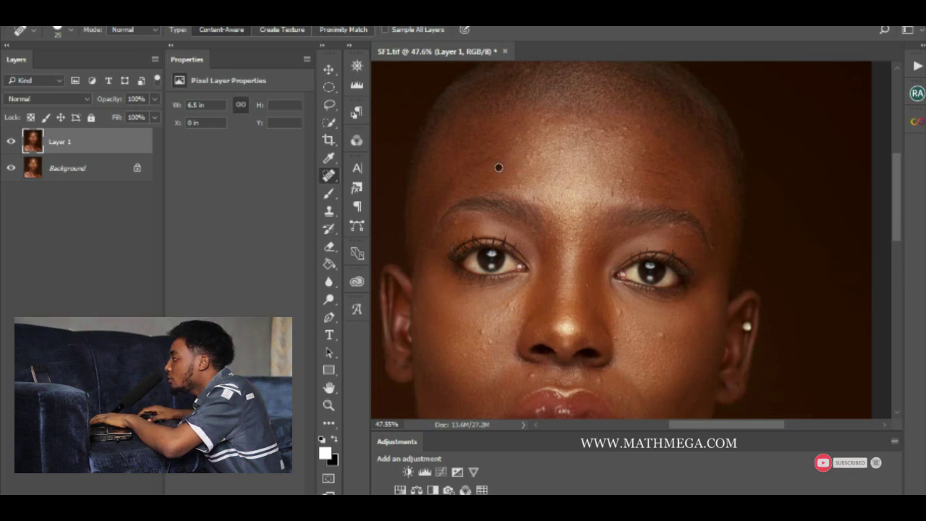
pyautogui.click(524, 131)
pyautogui.click(543, 119)
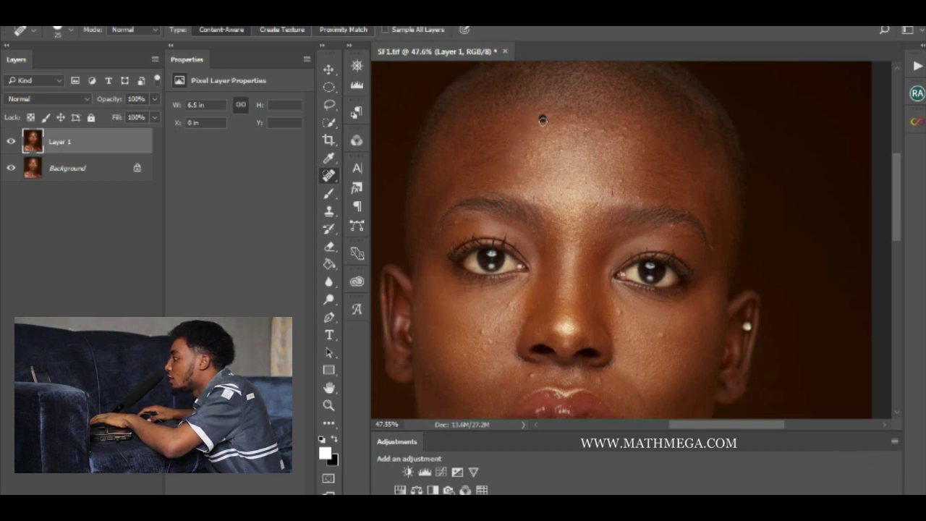
pyautogui.click(546, 130)
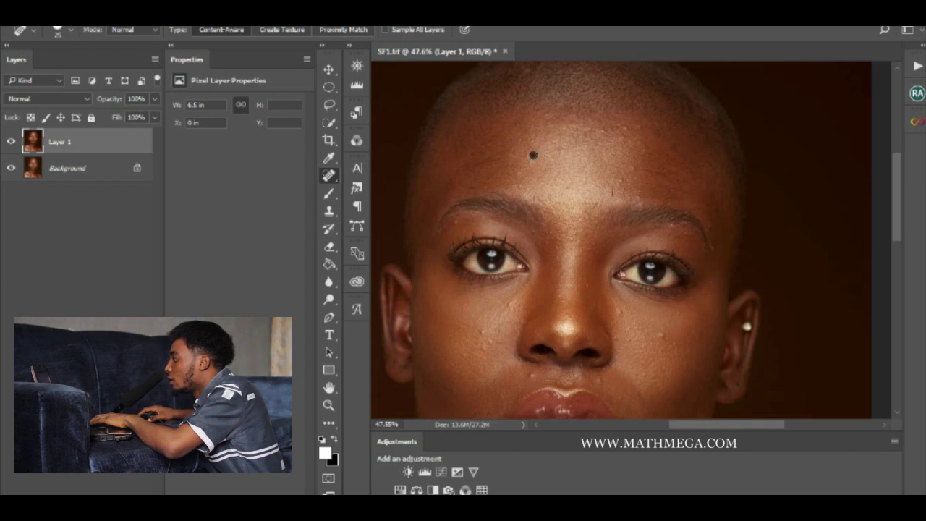
pyautogui.click(560, 146)
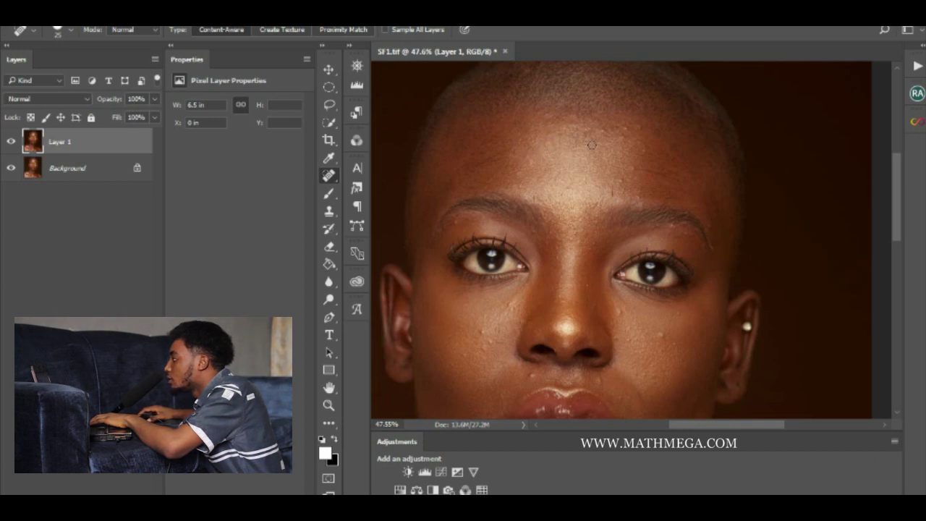
pyautogui.click(643, 149)
pyautogui.click(632, 168)
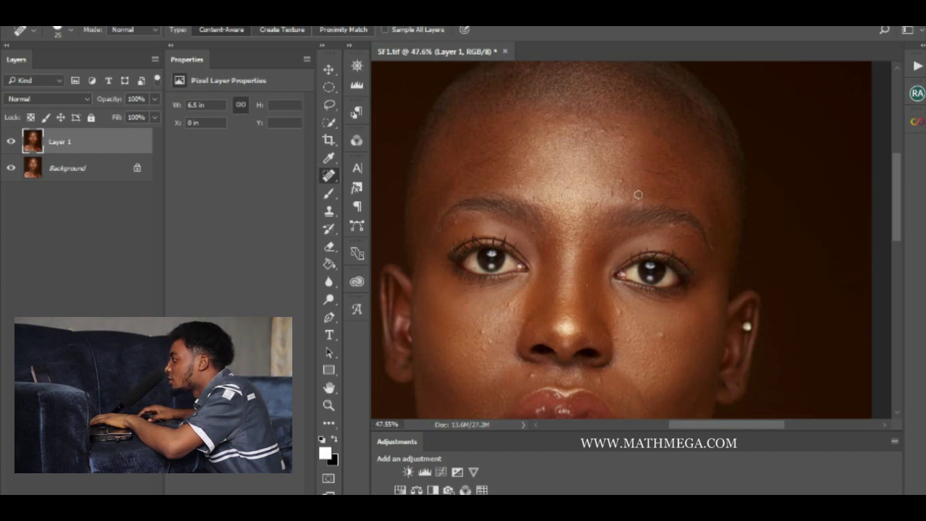
pyautogui.click(640, 196)
pyautogui.click(537, 162)
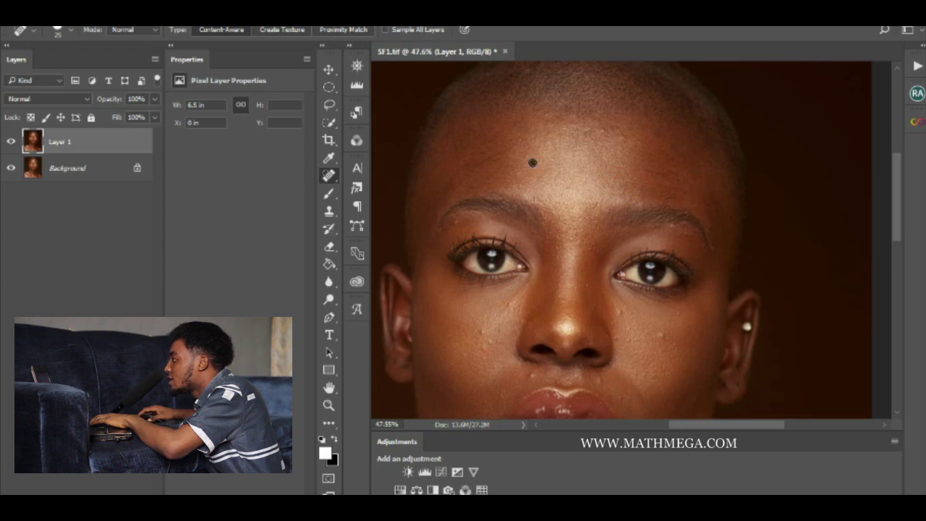
pyautogui.click(564, 217)
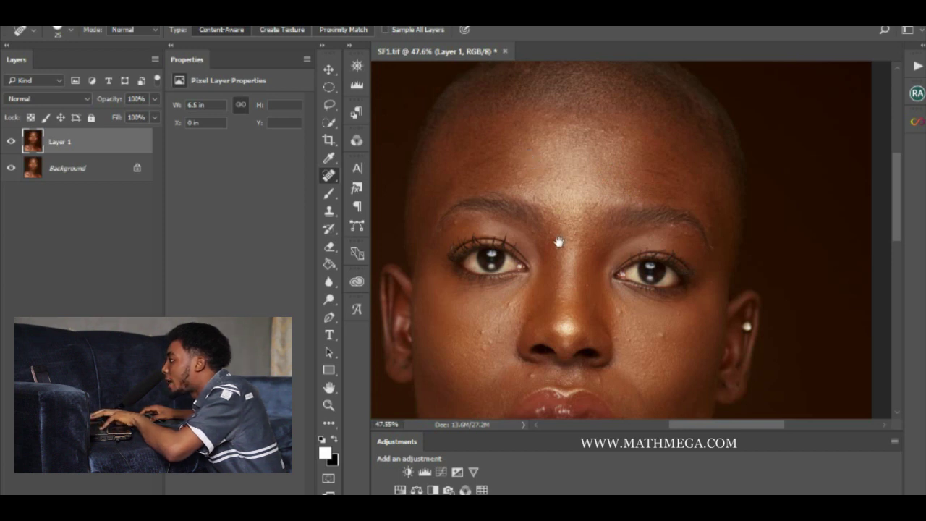
# Step: Heal the blemishes on the cheeks, nose, upper lip area and chin, reducing the brush size to 20 for the chin
pyautogui.moveTo(561, 240); pyautogui.dragTo(588, 193)
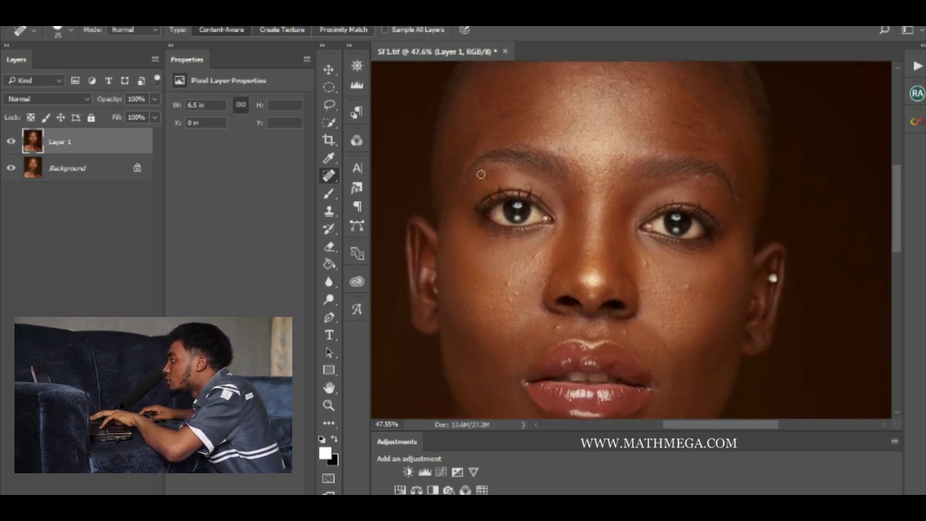
pyautogui.moveTo(584, 271); pyautogui.dragTo(576, 229)
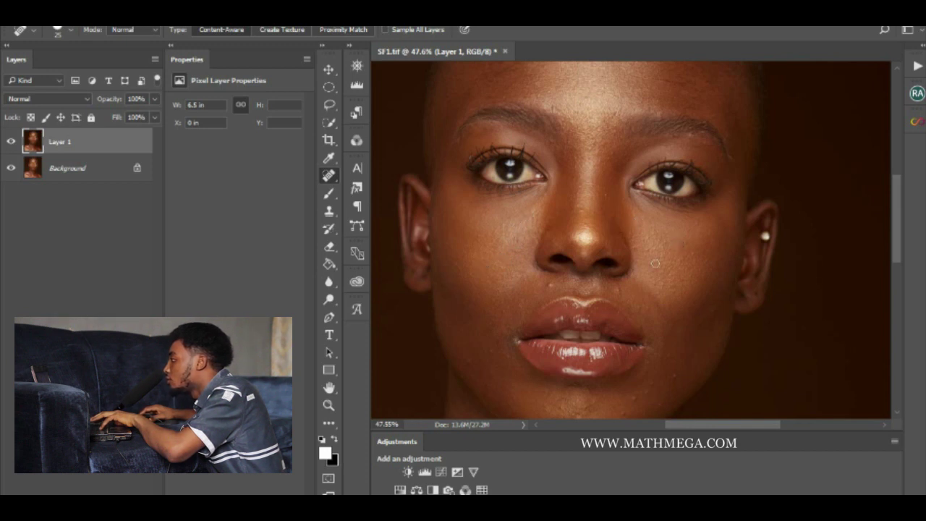
pyautogui.scroll(-3, 644, 293)
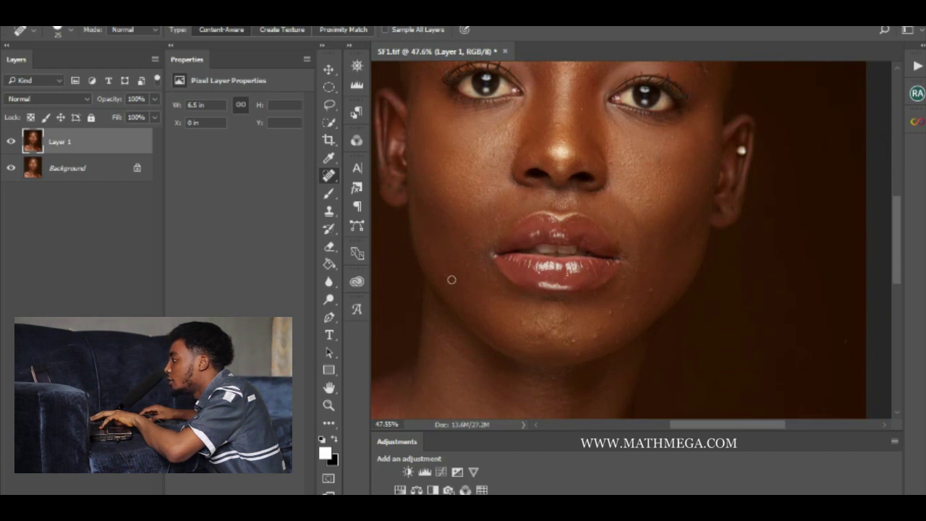
pyautogui.click(568, 343)
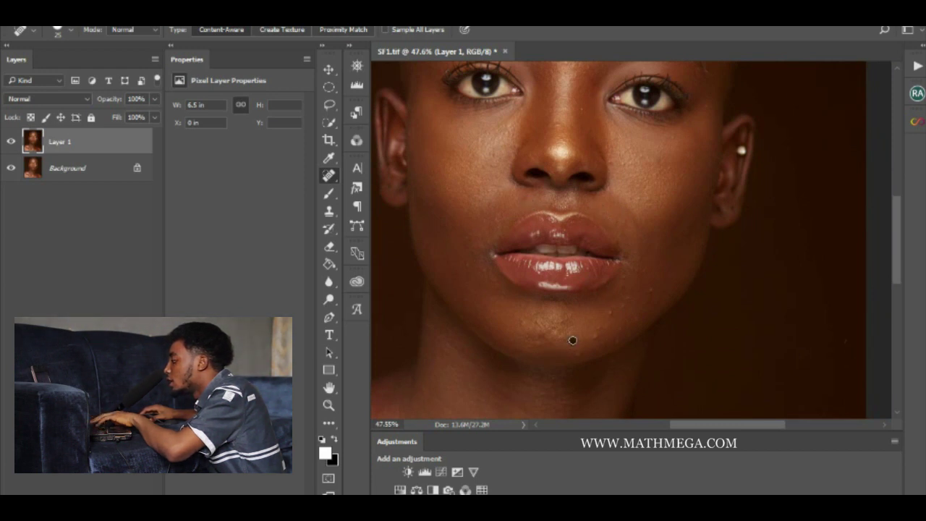
pyautogui.press(']')
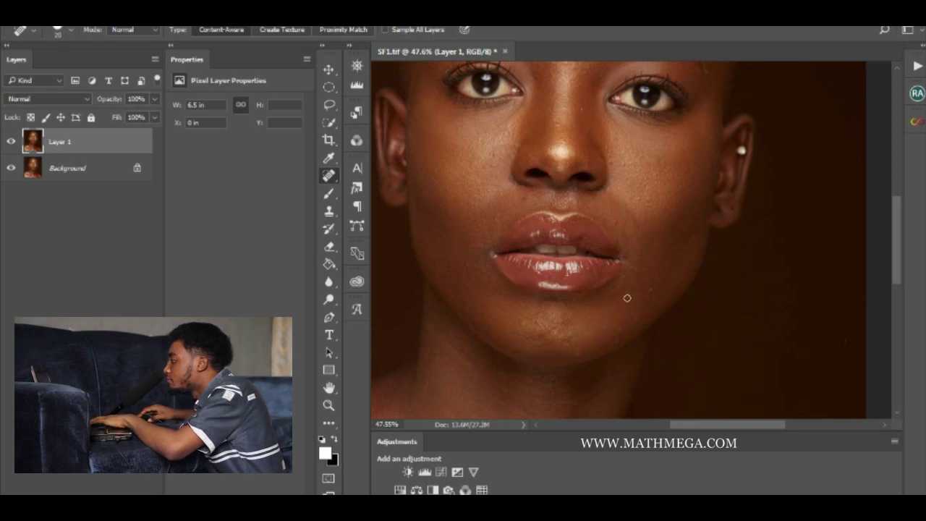
# Step: Compare the face before and after retouching by toggling the visibility of Layer 1
pyautogui.scroll(-5, 650, 290)
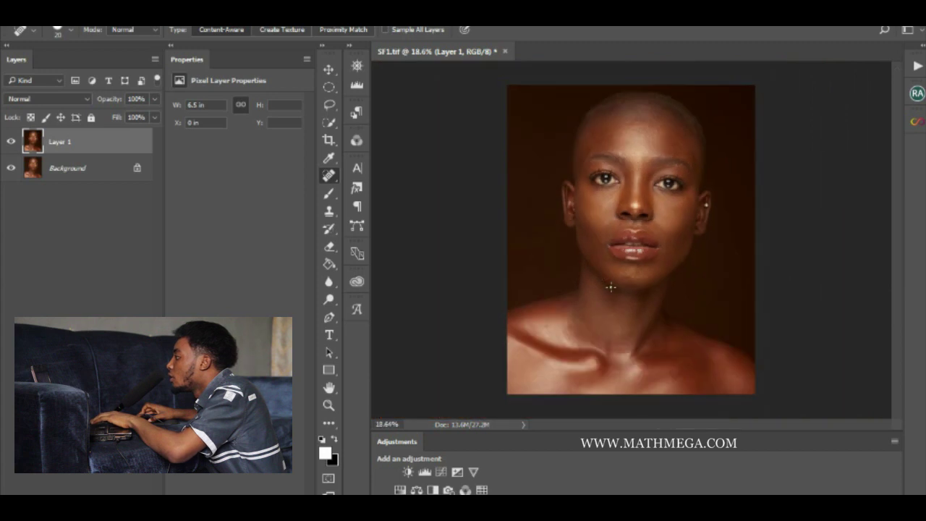
pyautogui.scroll(8, 670, 189)
pyautogui.scroll(-3, 669, 189)
pyautogui.scroll(2, 670, 189)
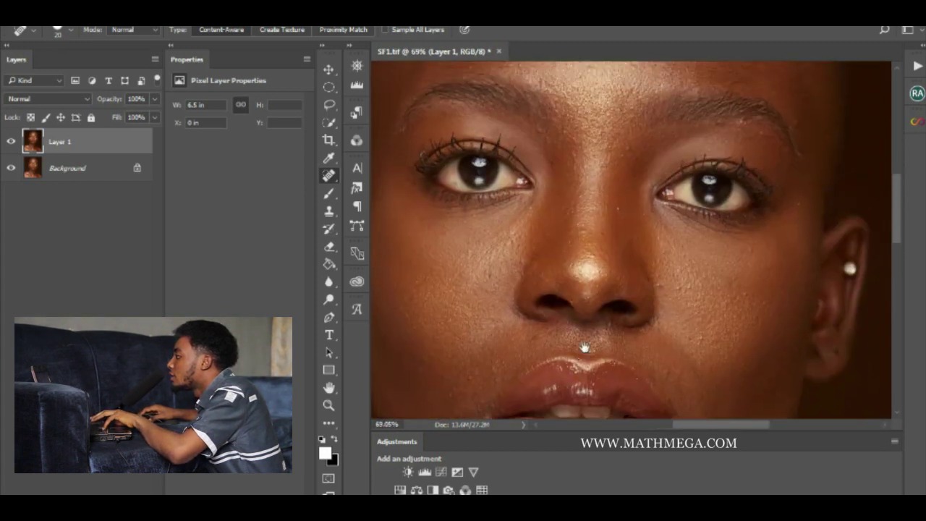
pyautogui.click(11, 141)
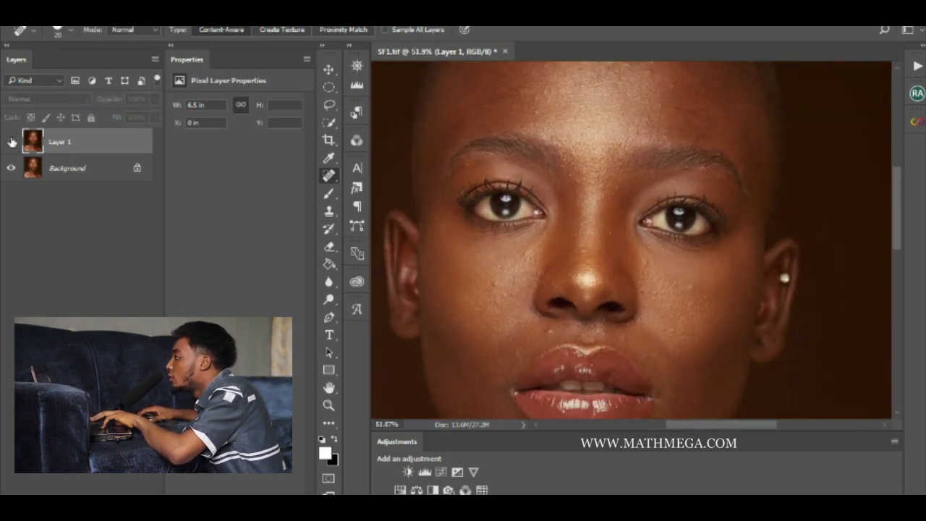
pyautogui.click(11, 141)
pyautogui.click(11, 141)
pyautogui.click(11, 141)
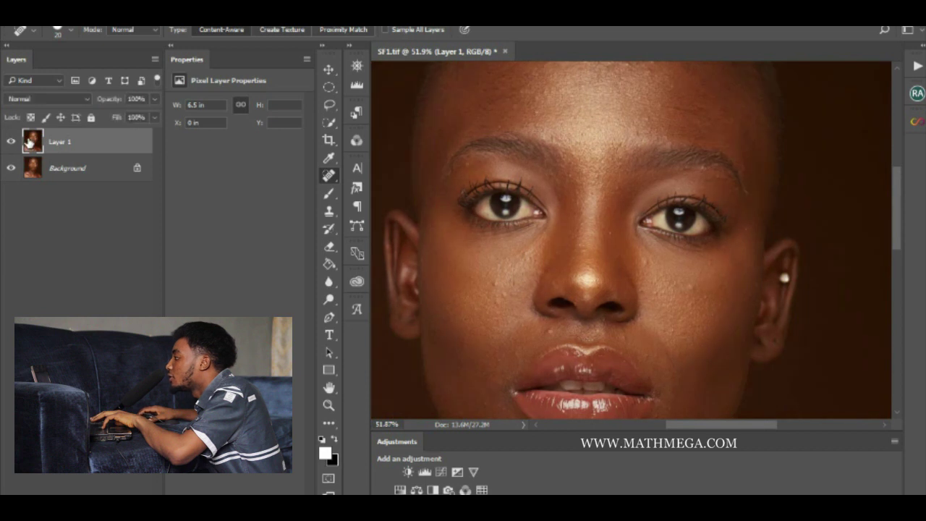
# Step: Merge Layer 1 with the Background layer into a single layer
pyautogui.scroll(-4, 641, 168)
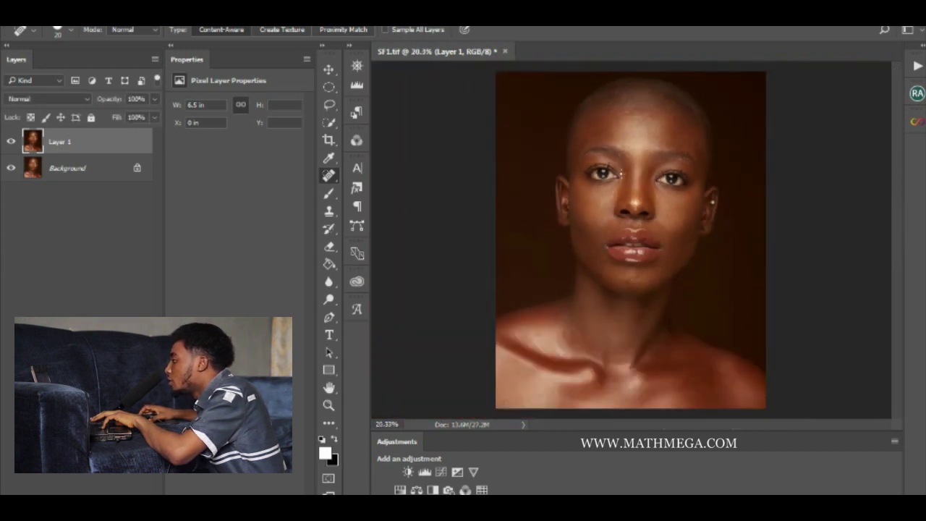
pyautogui.scroll(1, 631, 177)
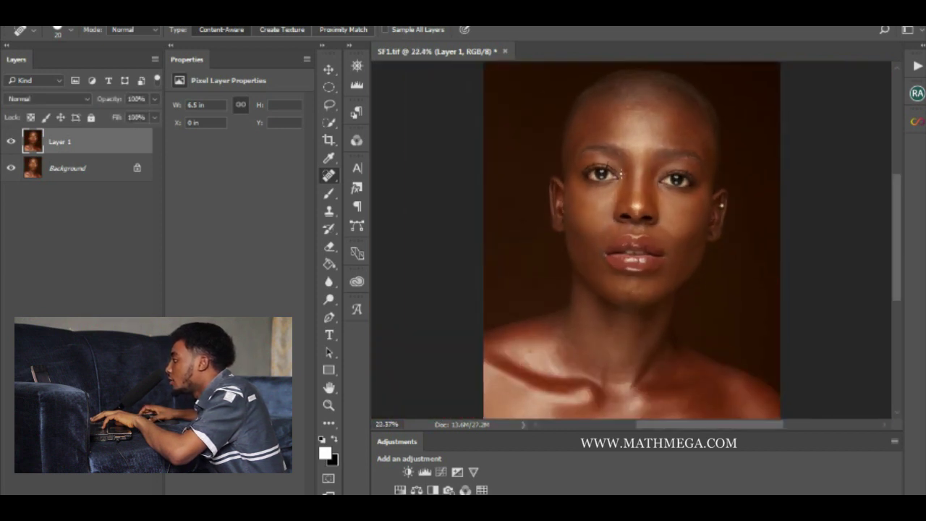
pyautogui.keyDown('shift'); pyautogui.click(110, 168); pyautogui.keyUp('shift')
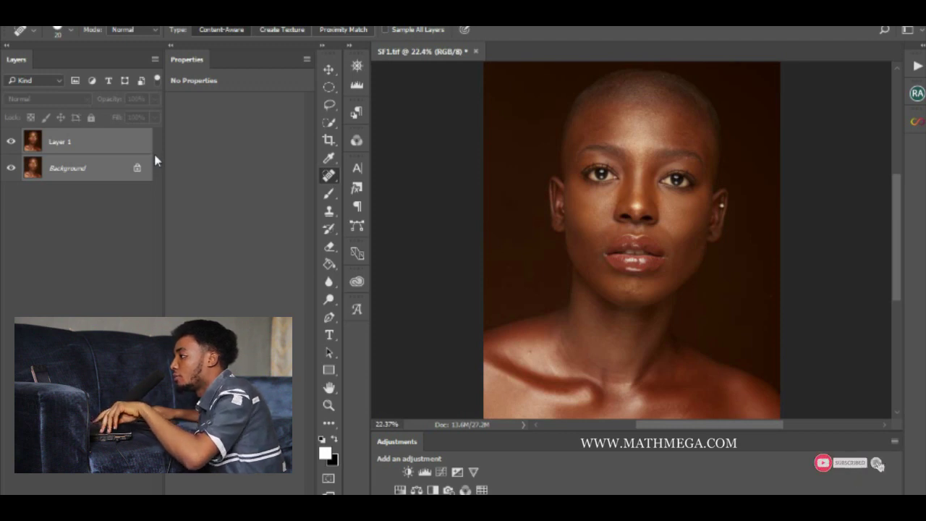
pyautogui.rightClick(121, 143)
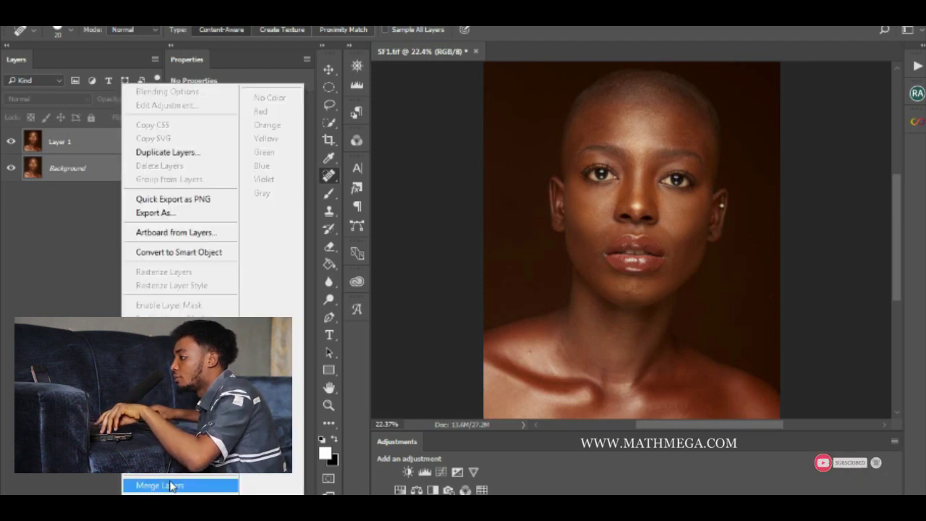
pyautogui.click(171, 485)
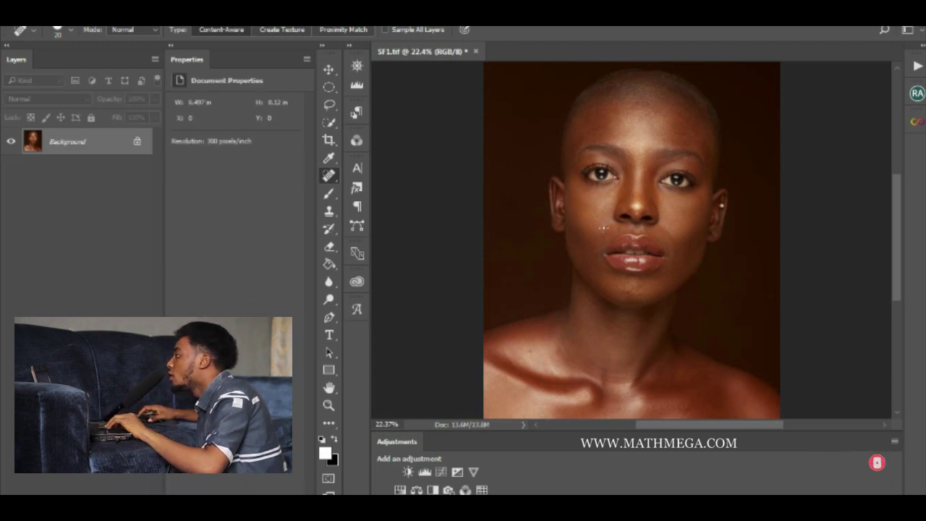
# Step: Show the list of recorded actions and check the image's color mode and bits per channel
pyautogui.scroll(-1, 606, 229)
pyautogui.scroll(2, 607, 228)
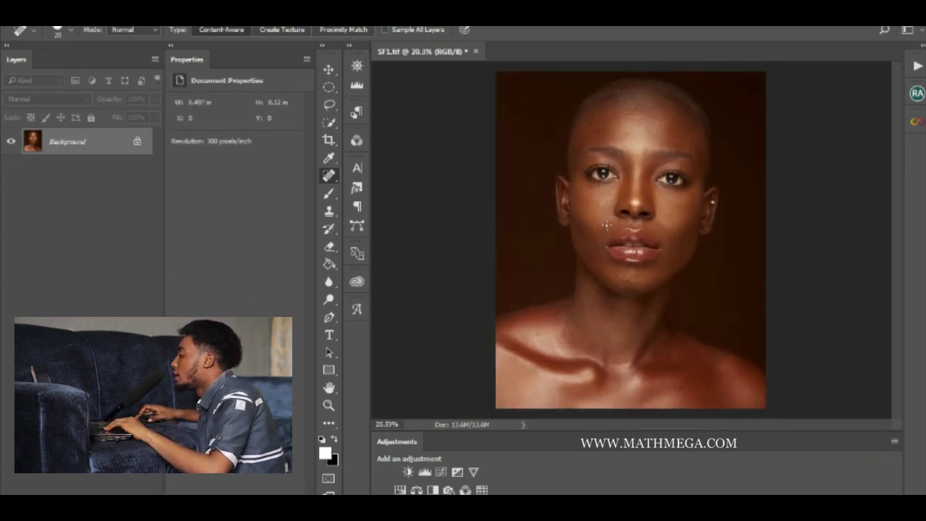
pyautogui.scroll(-1, 607, 227)
pyautogui.scroll(1, 606, 225)
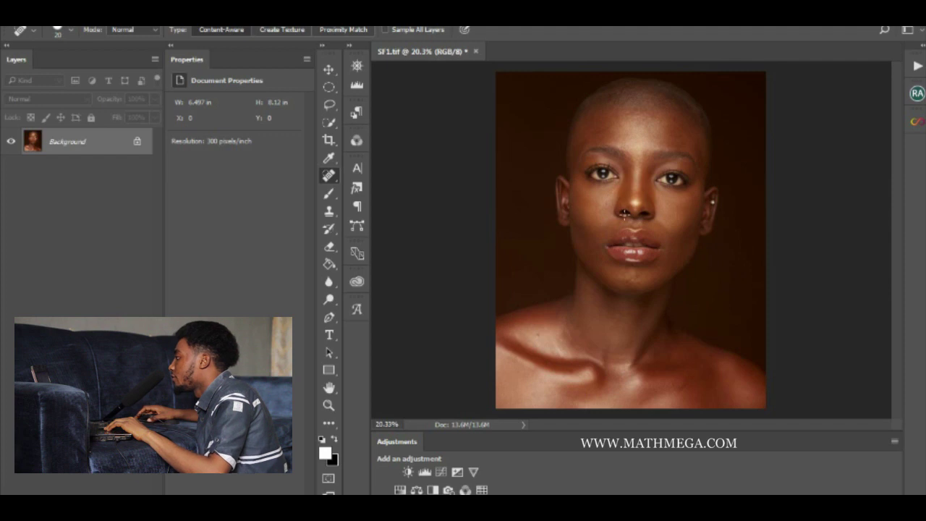
pyautogui.click(915, 70)
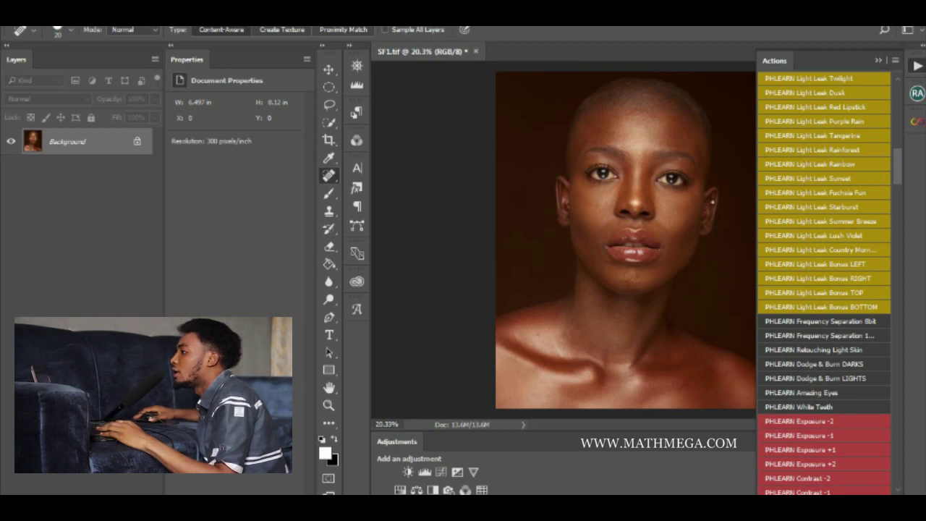
pyautogui.click(101, 26)
pyautogui.moveTo(105, 27)
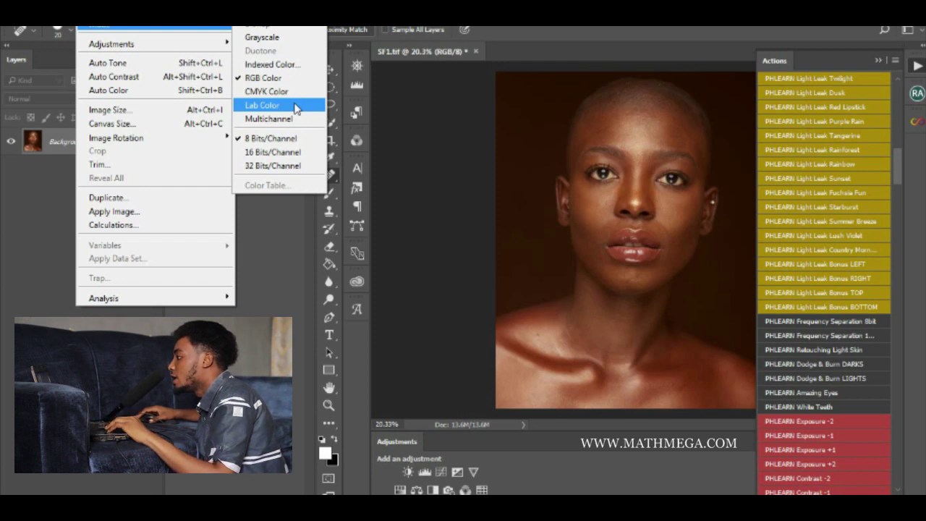
pyautogui.click(431, 201)
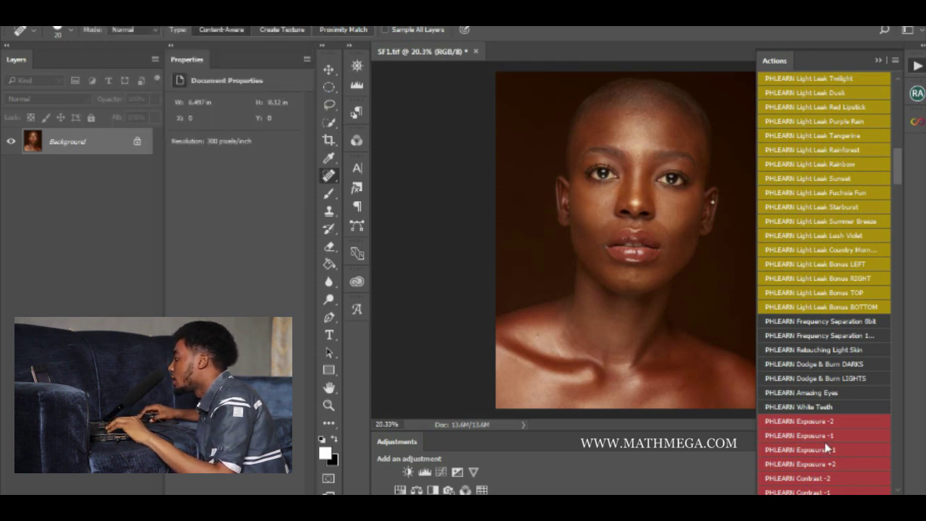
# Step: Run the PHLEARN Frequency Separation 8bit action with a Gaussian Blur radius of 4.6 pixels and complete its prompts
pyautogui.click(801, 327)
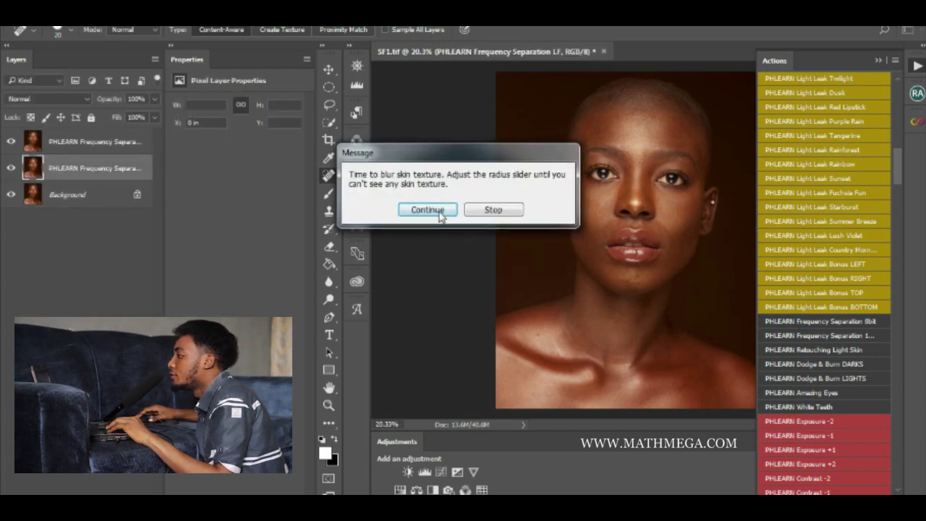
pyautogui.click(439, 215)
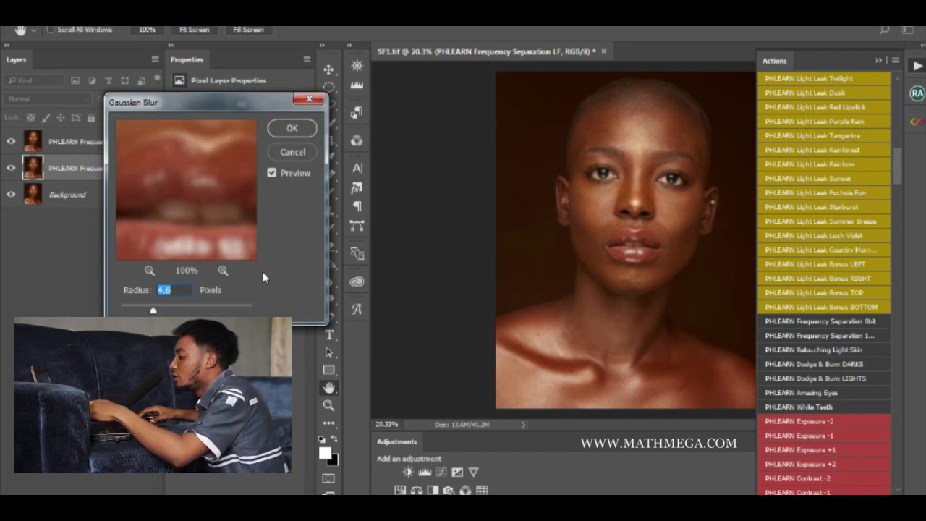
pyautogui.click(290, 129)
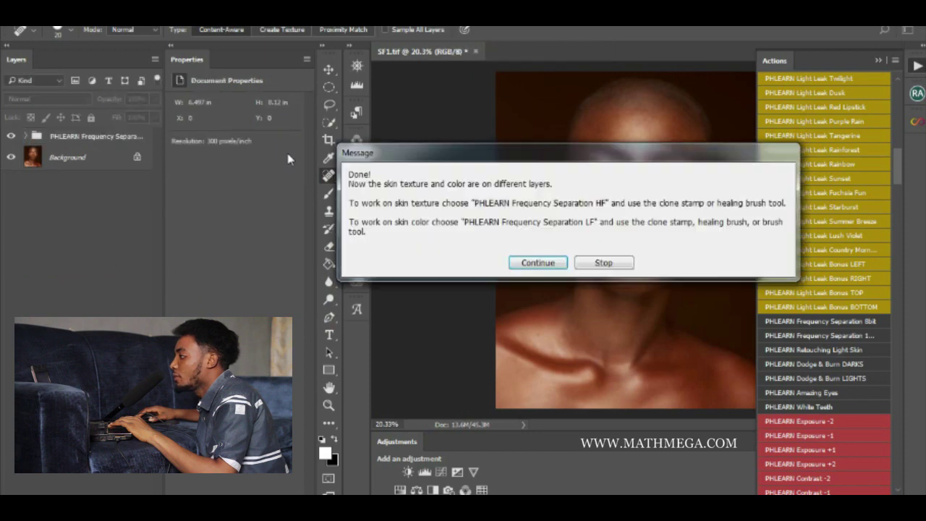
pyautogui.click(535, 263)
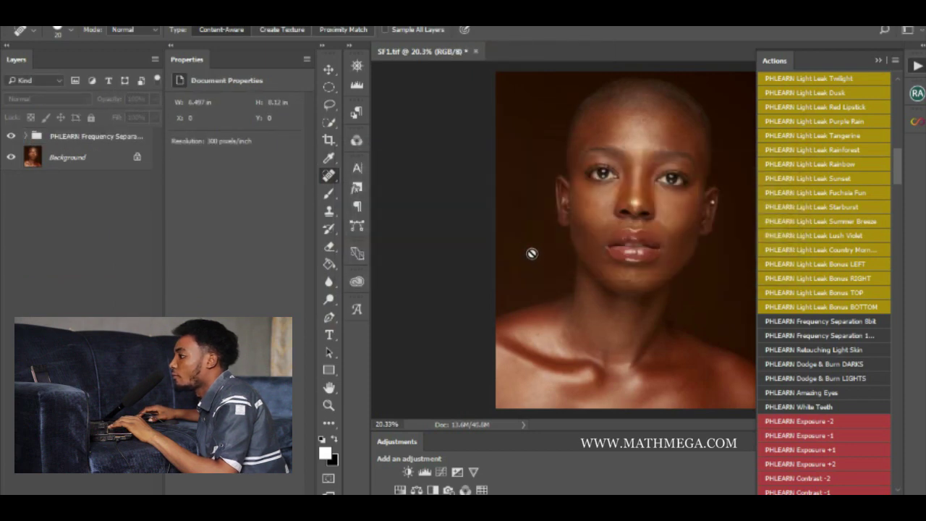
# Step: Expand the PHLEARN Frequency Separation group, make its LF layer active and choose the Mixer Brush Tool
pyautogui.click(26, 137)
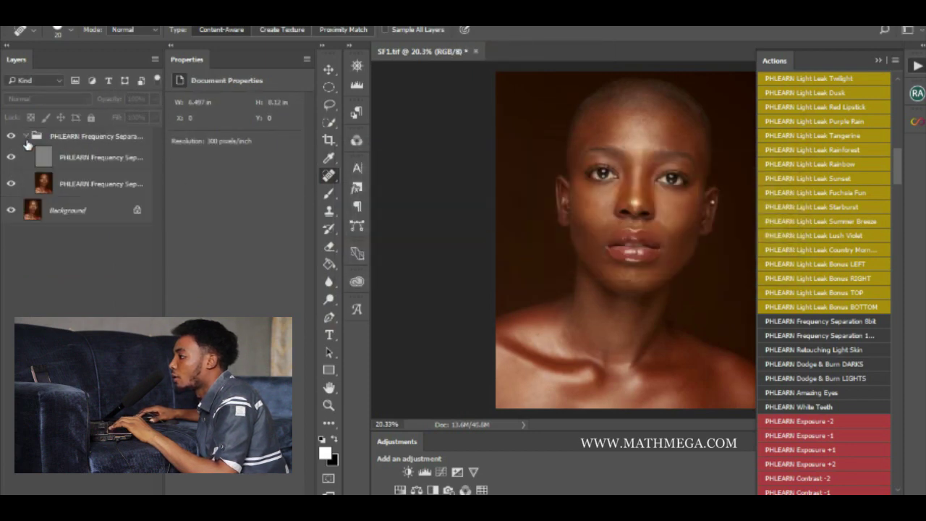
pyautogui.click(77, 185)
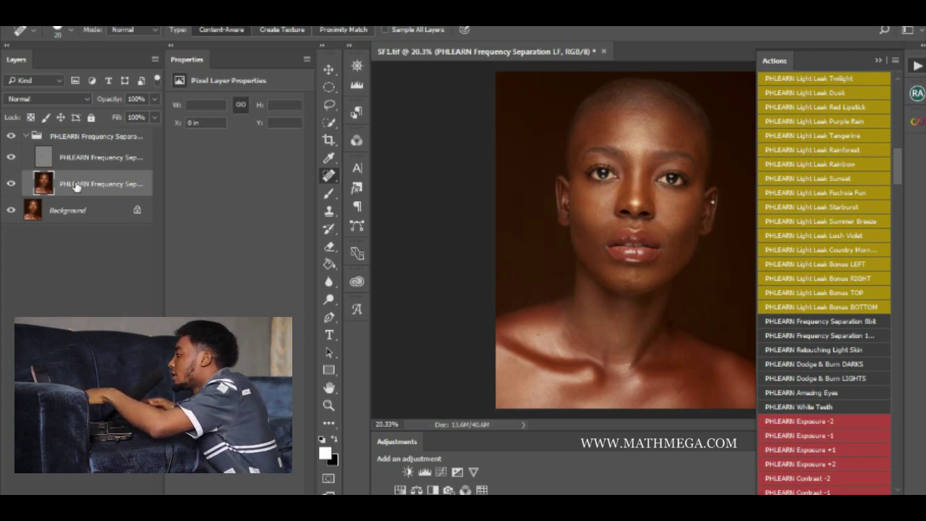
pyautogui.click(882, 60)
pyautogui.scroll(3, 675, 149)
pyautogui.scroll(2, 675, 149)
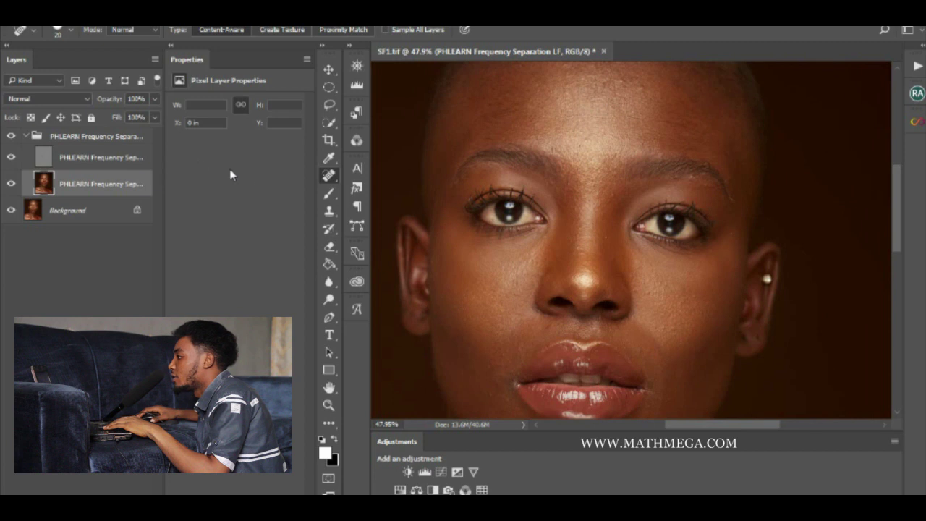
pyautogui.click(329, 196)
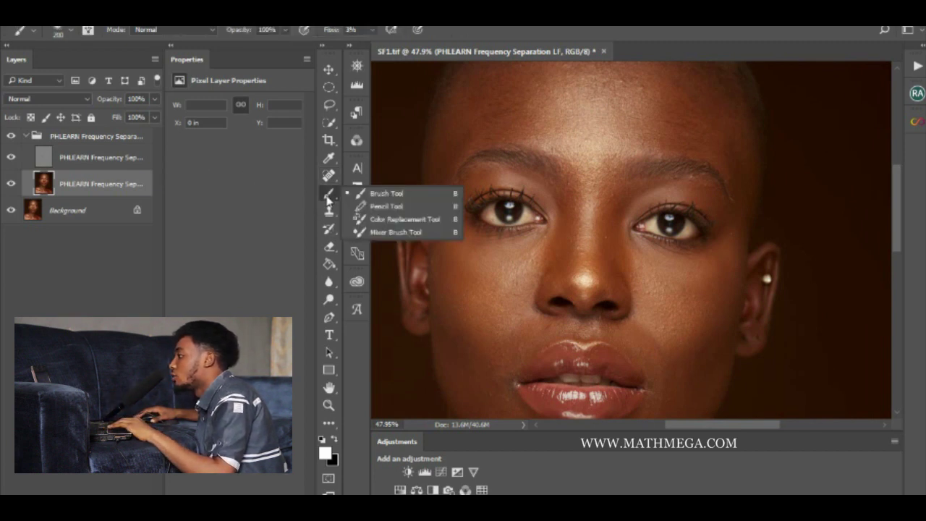
pyautogui.click(366, 233)
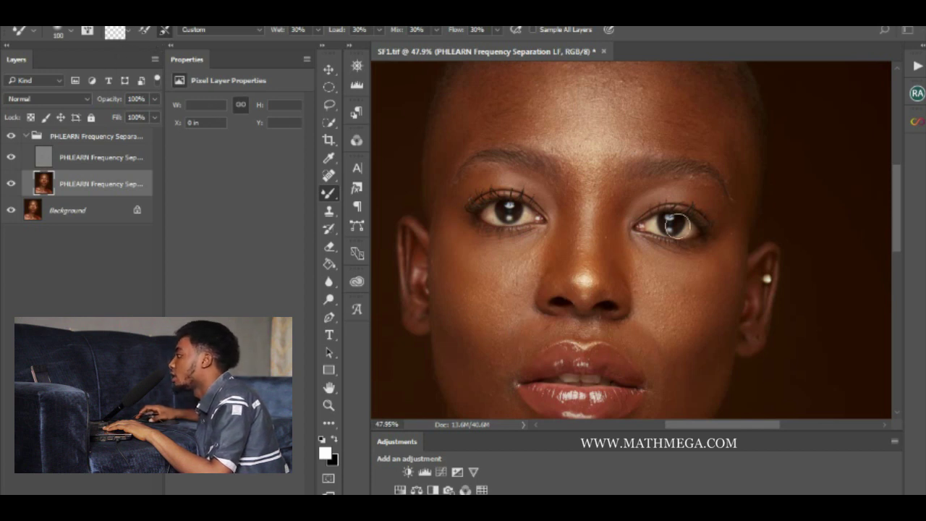
# Step: Examine the skin tone transitions on the face and forehead, both close up and in the full portrait
pyautogui.scroll(-1, 674, 226)
pyautogui.moveTo(670, 229)
pyautogui.mouseDown()
pyautogui.moveTo(627, 297)
pyautogui.moveTo(651, 202)
pyautogui.mouseUp()
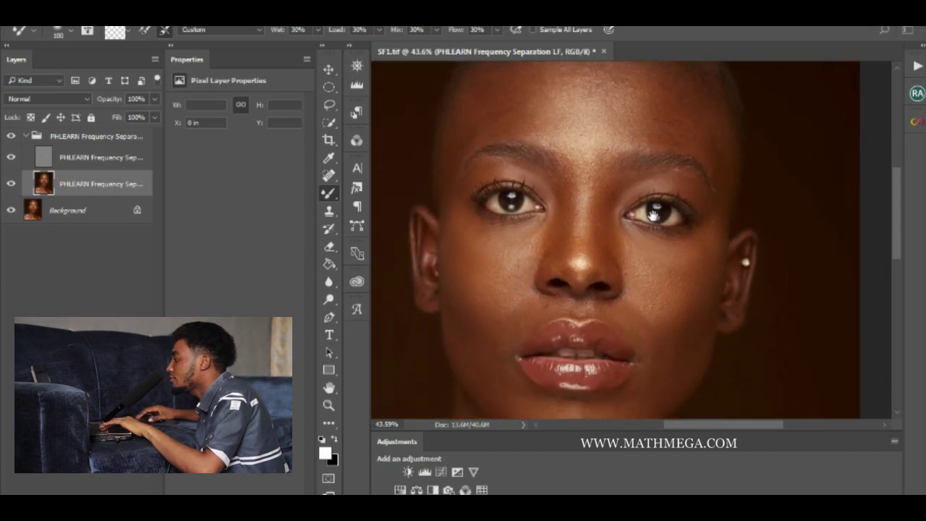
pyautogui.scroll(-4, 557, 276)
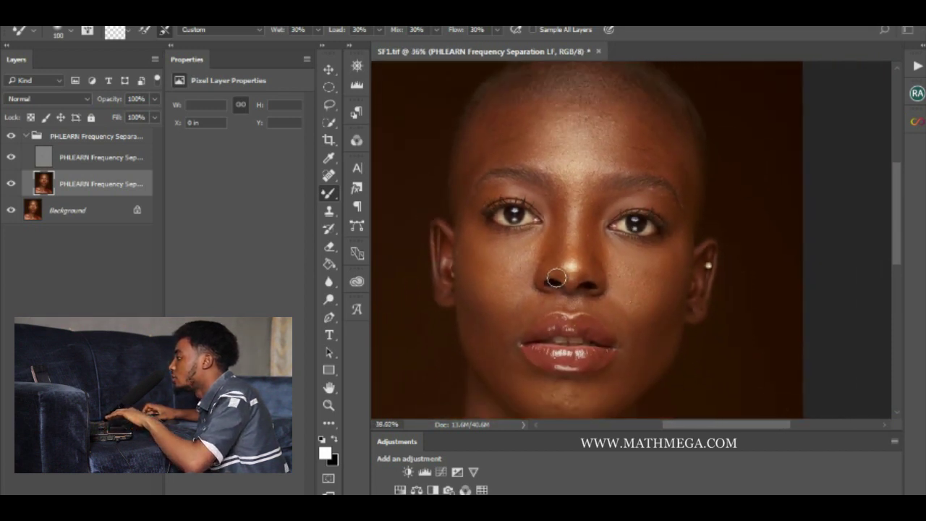
pyautogui.scroll(1, 554, 278)
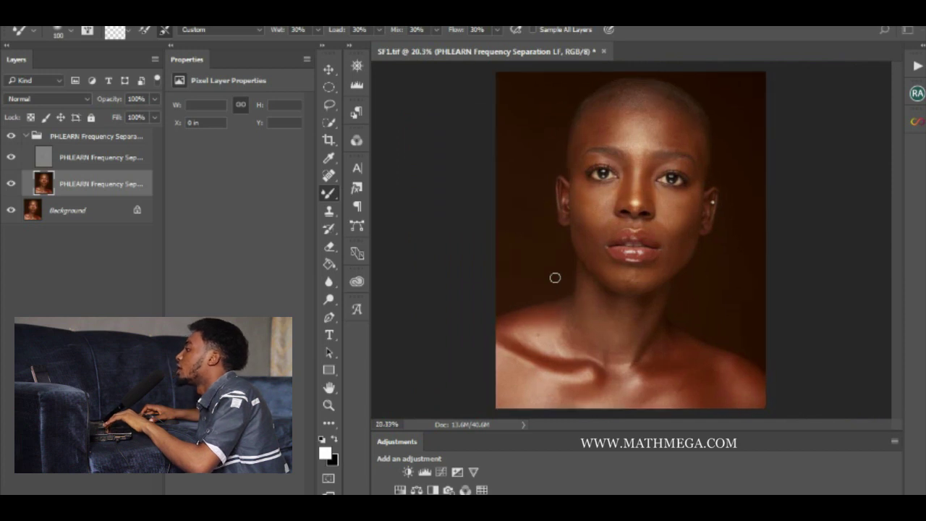
pyautogui.scroll(2, 555, 278)
pyautogui.moveTo(612, 196); pyautogui.dragTo(594, 233)
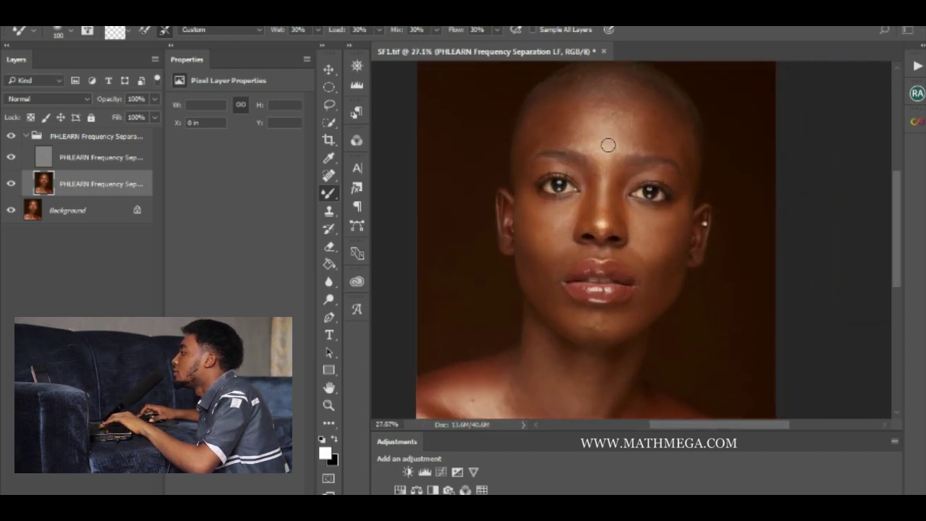
pyautogui.scroll(4, 608, 146)
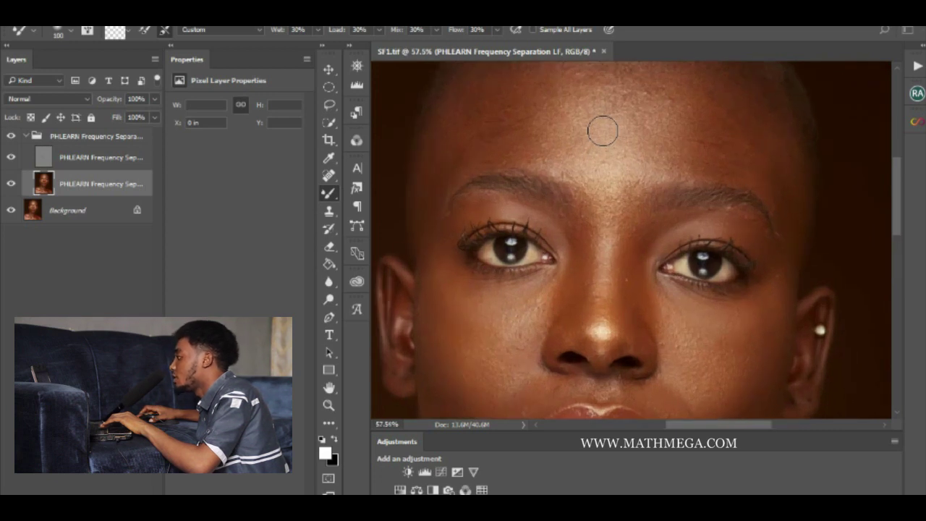
pyautogui.scroll(-5, 602, 131)
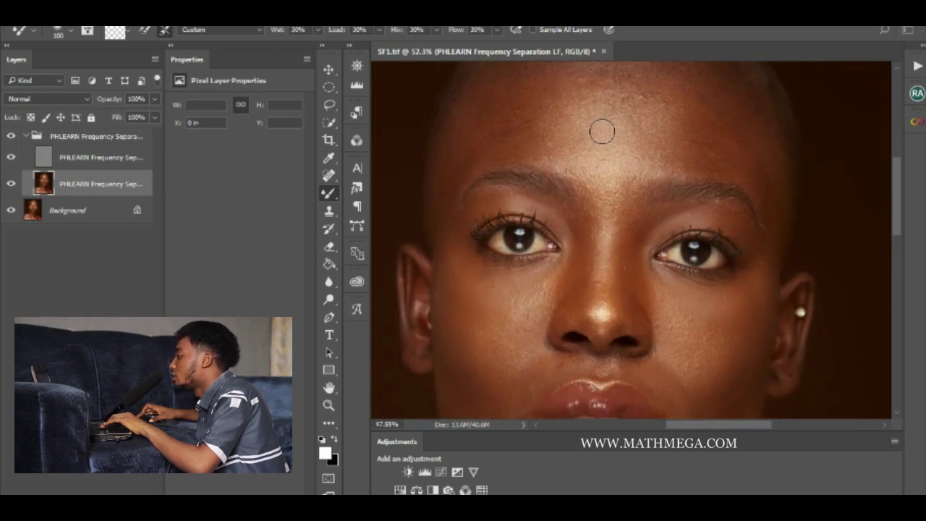
pyautogui.scroll(3, 600, 136)
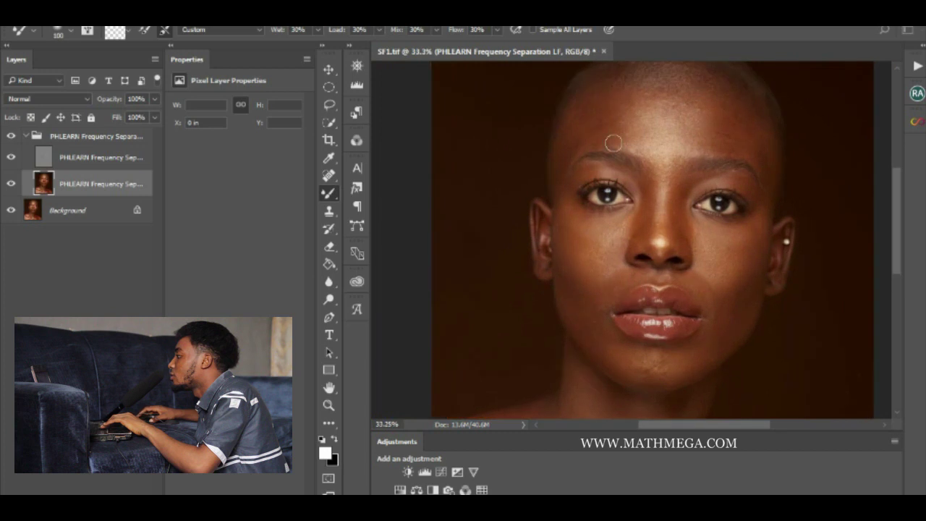
# Step: Blend the uneven skin tones across the forehead on the LF layer with the Mixer Brush, varying its size between 125 and 175
pyautogui.moveTo(563, 171); pyautogui.dragTo(584, 166)
pyautogui.press(']')
pyautogui.scroll(-1, 583, 161)
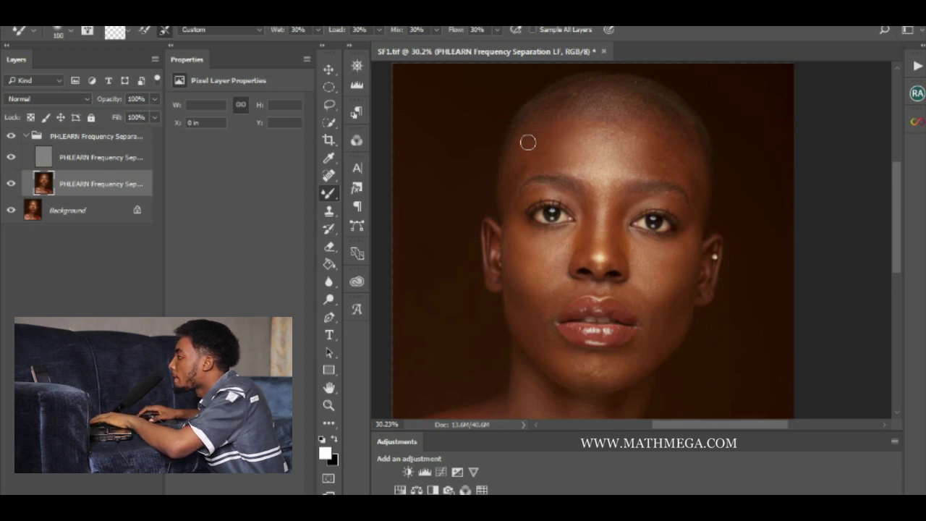
pyautogui.press(']')
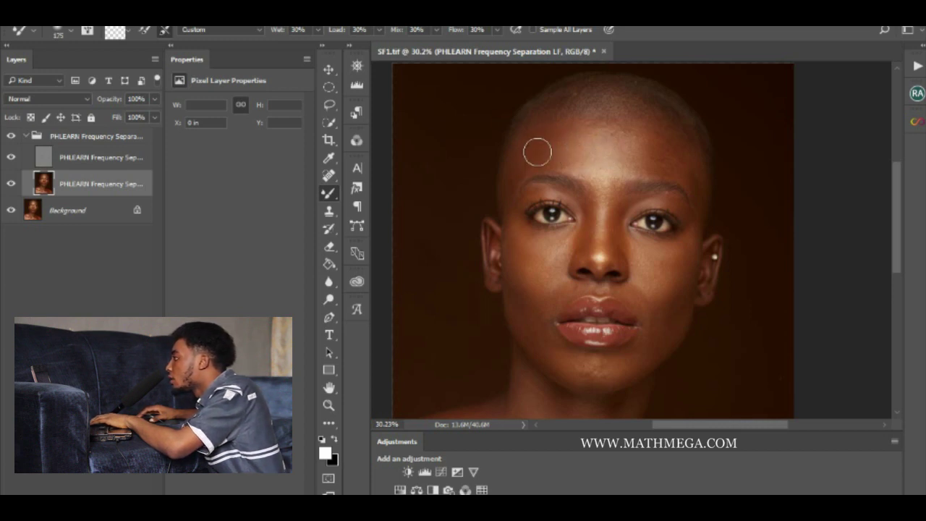
pyautogui.press('[')
pyautogui.press('[')
pyautogui.press(']')
pyautogui.press(']')
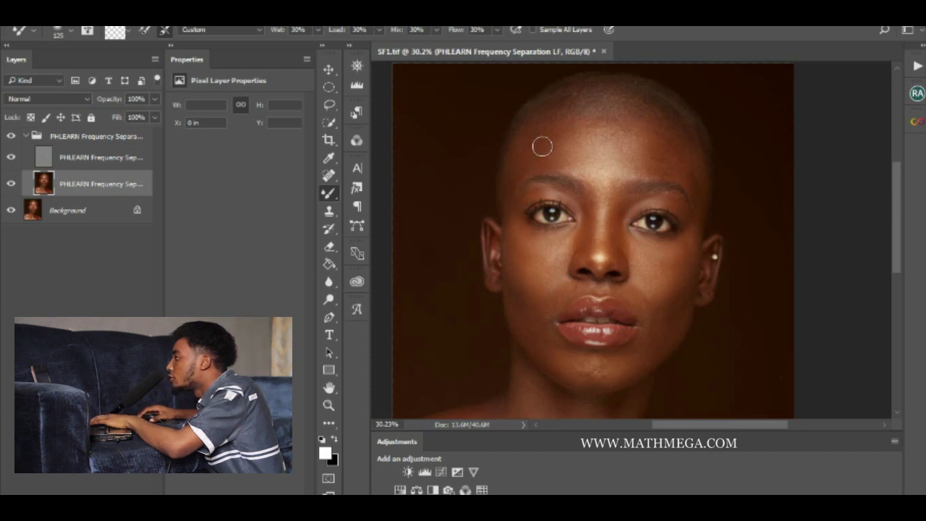
pyautogui.press(']')
pyautogui.press(']')
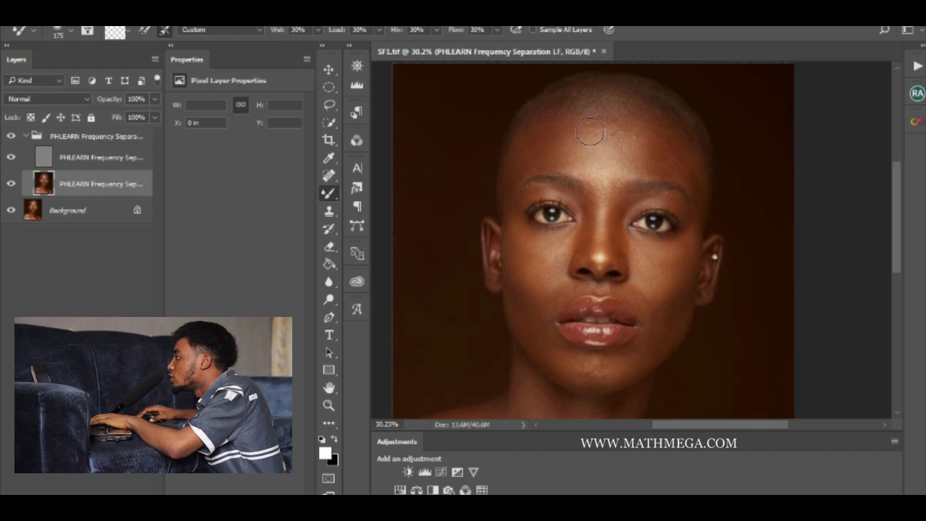
pyautogui.press('[')
pyautogui.press('[')
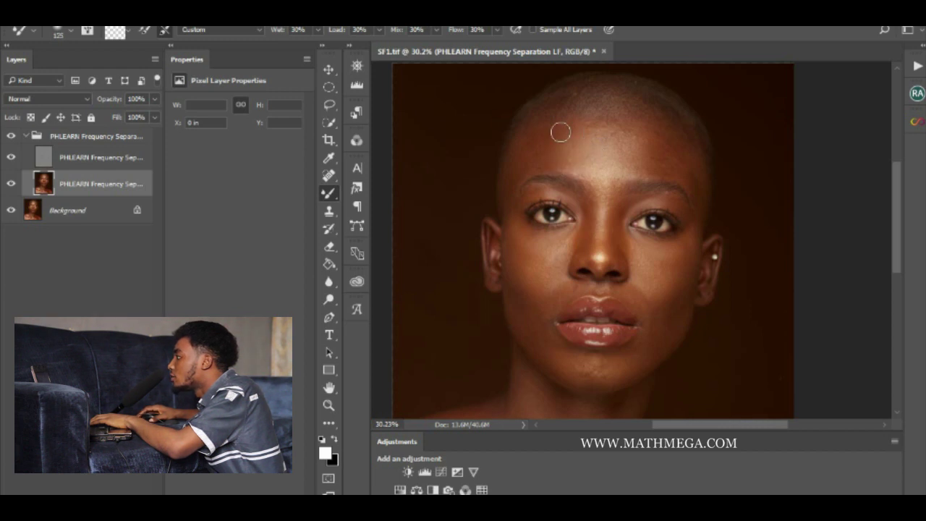
# Step: Compare the forehead before and after blending by toggling the visibility of the frequency separation group
pyautogui.click(9, 136)
pyautogui.click(10, 136)
pyautogui.click(9, 136)
pyautogui.click(9, 136)
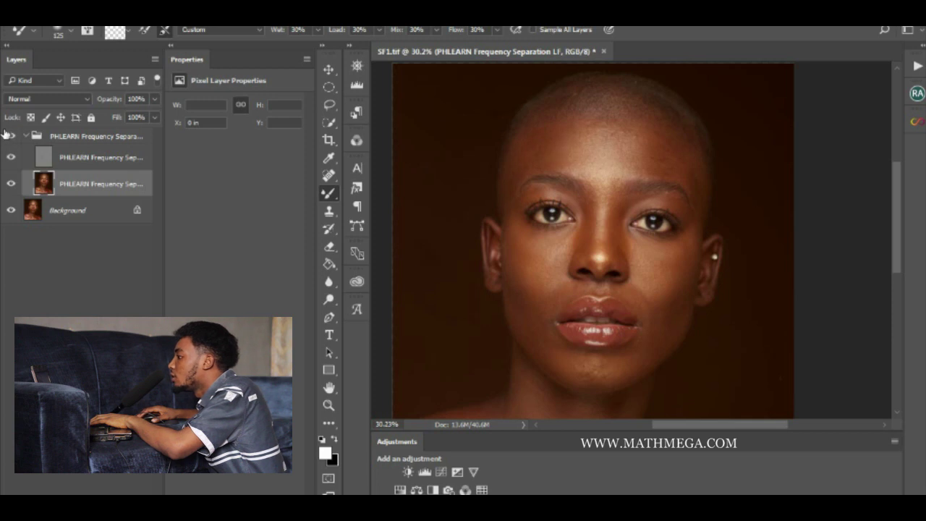
pyautogui.click(9, 136)
pyautogui.click(10, 136)
pyautogui.click(9, 136)
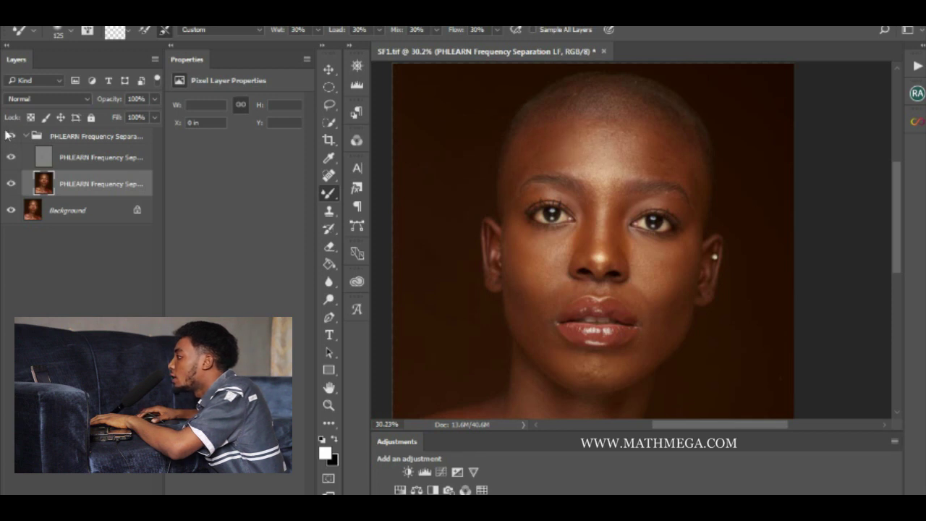
pyautogui.click(7, 136)
pyautogui.click(7, 135)
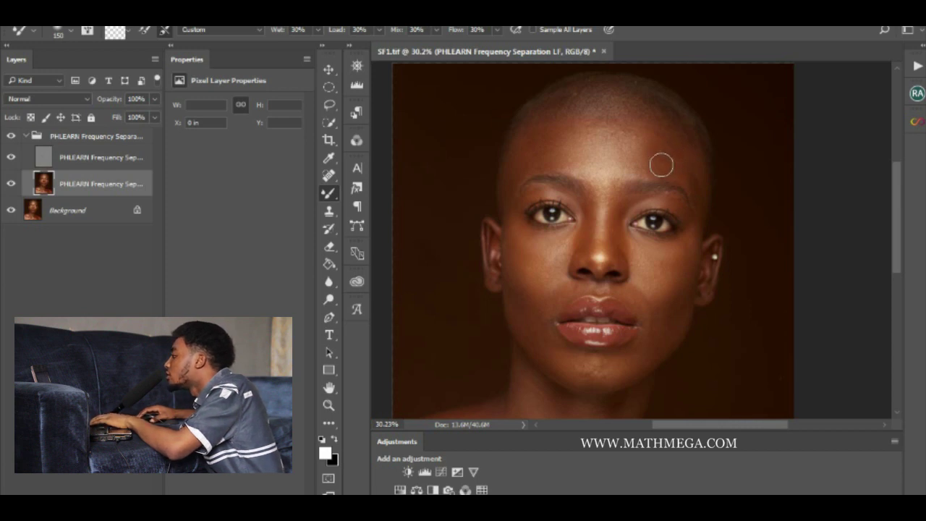
# Step: Even out the remaining tone transitions across the forehead and temples with the Mixer Brush, varying its size between 100 and 175
pyautogui.press(']')
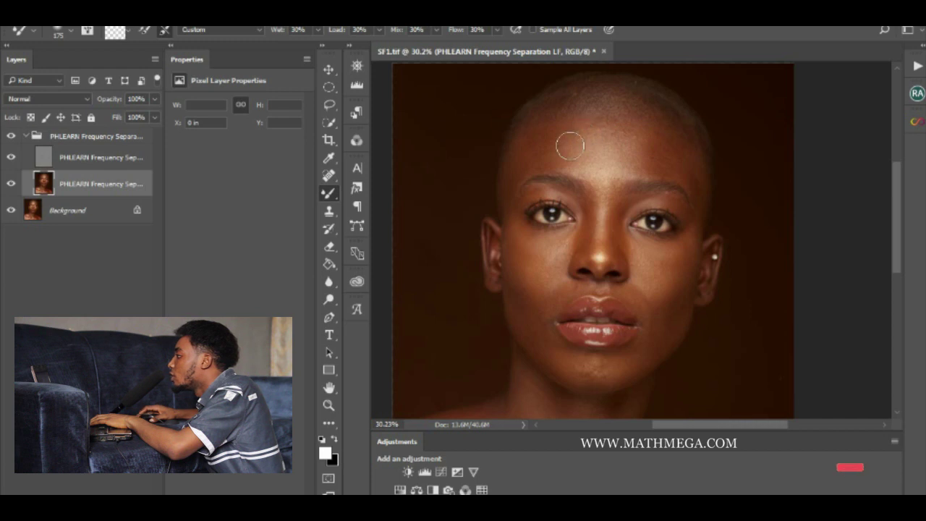
pyautogui.press('[')
pyautogui.press('[')
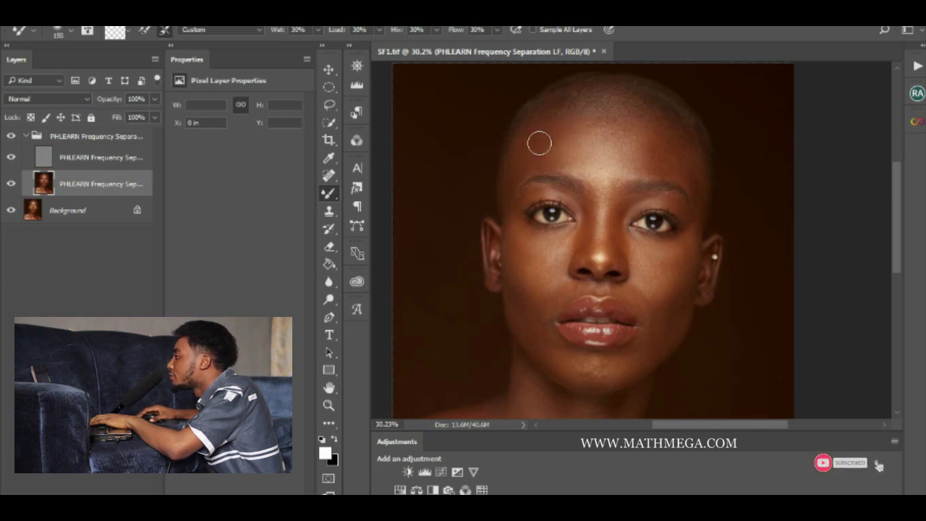
pyautogui.press(']')
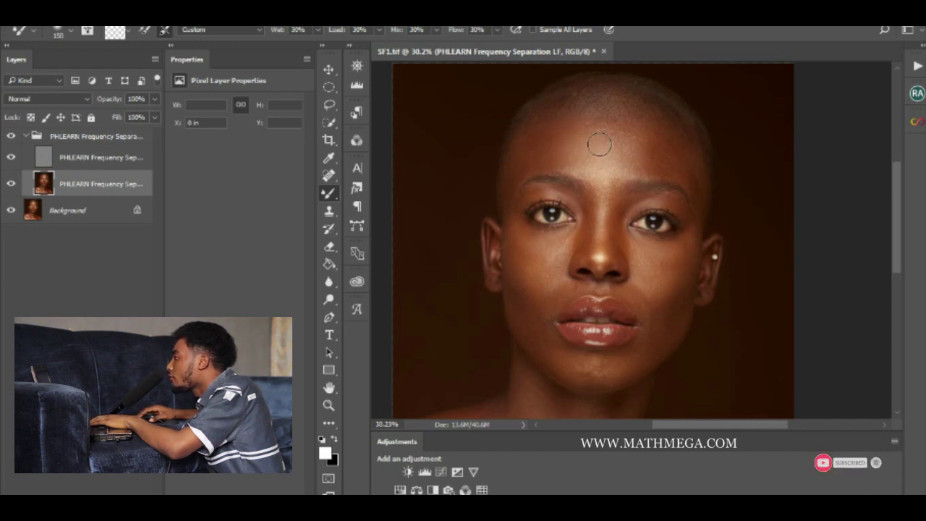
pyautogui.press(']')
pyautogui.press('[')
pyautogui.press('[')
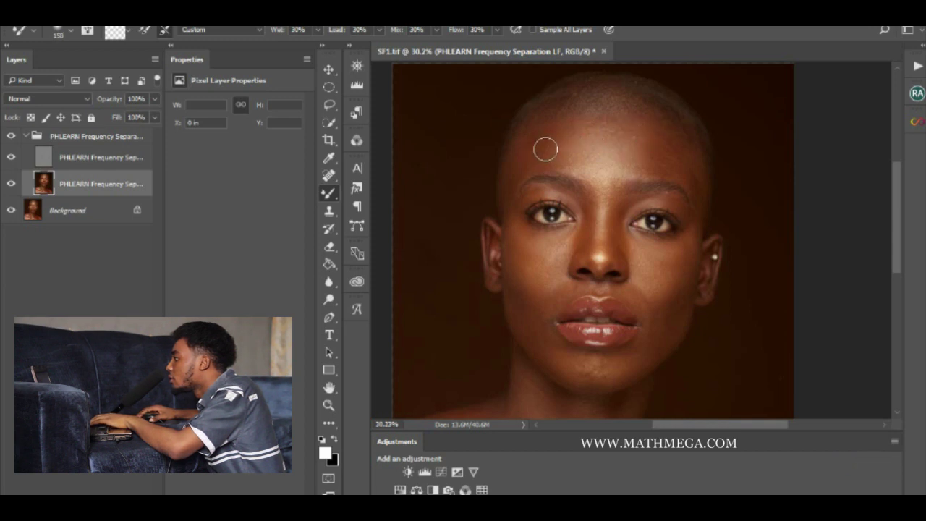
pyautogui.press('[')
pyautogui.press(']')
pyautogui.press(']')
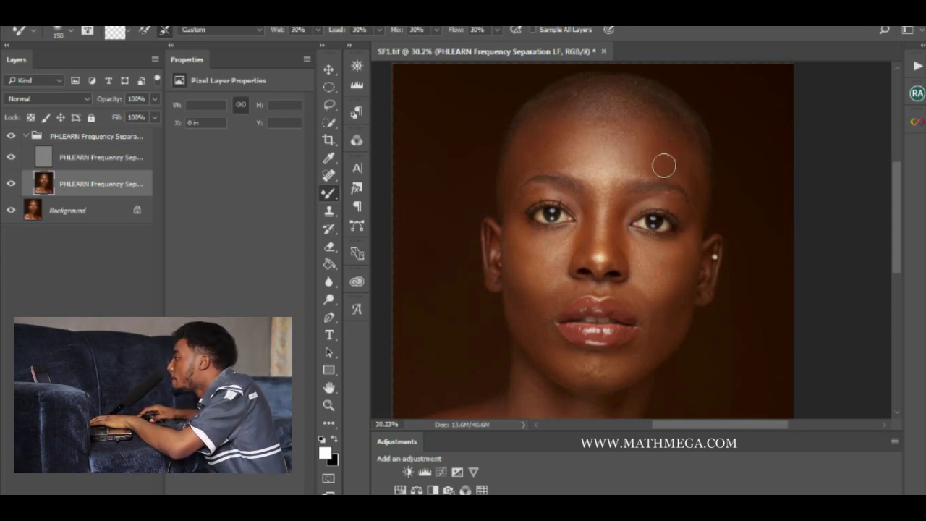
pyautogui.press('[')
pyautogui.press('[')
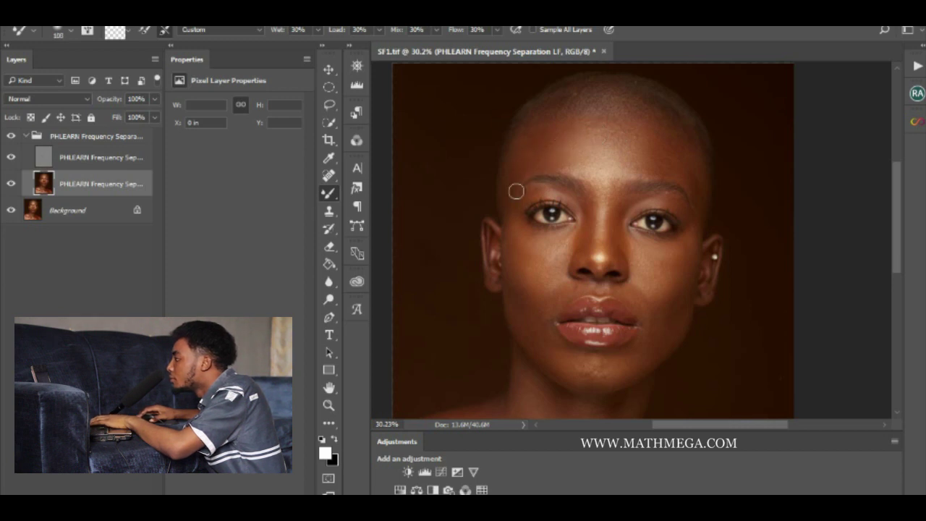
# Step: Compare the whole face before and after the forehead blending by toggling the frequency separation group's visibility
pyautogui.keyDown('alt'); pyautogui.scroll(-2, 579, 167); pyautogui.keyUp('alt')
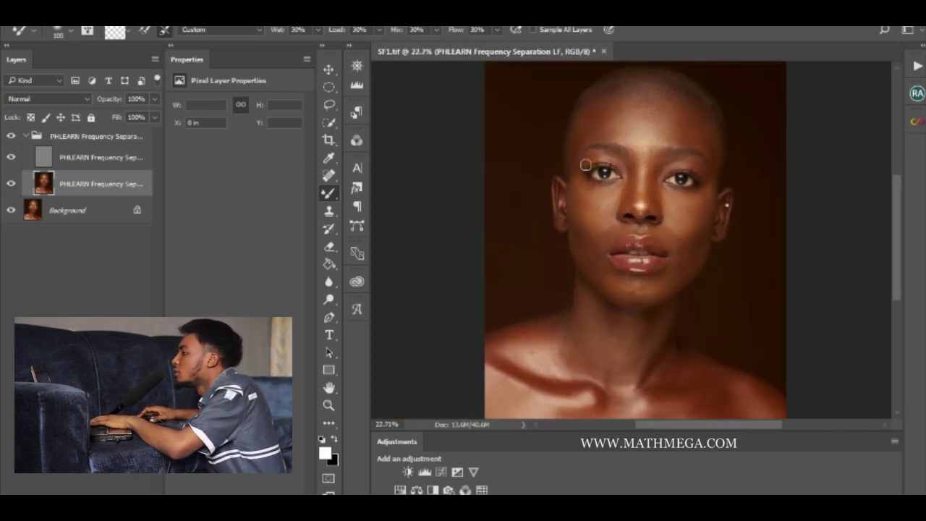
pyautogui.click(11, 136)
pyautogui.click(11, 136)
pyautogui.click(11, 135)
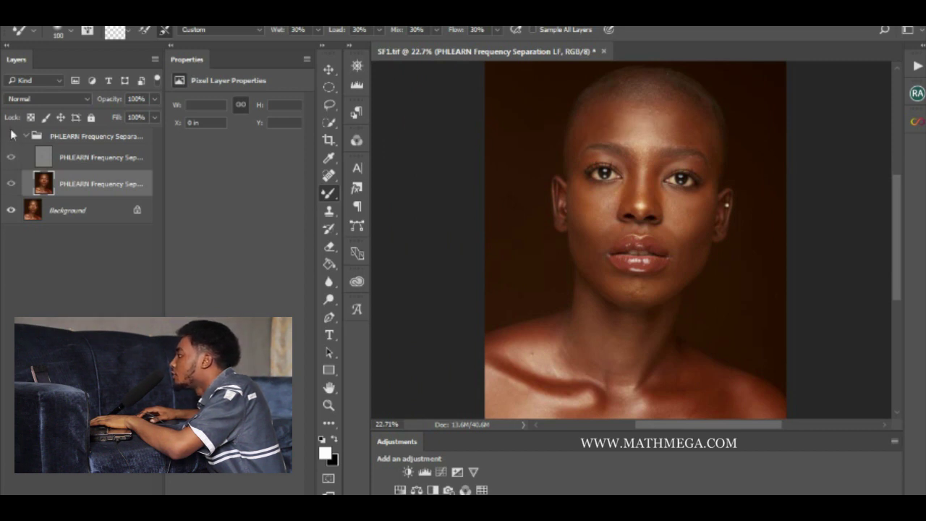
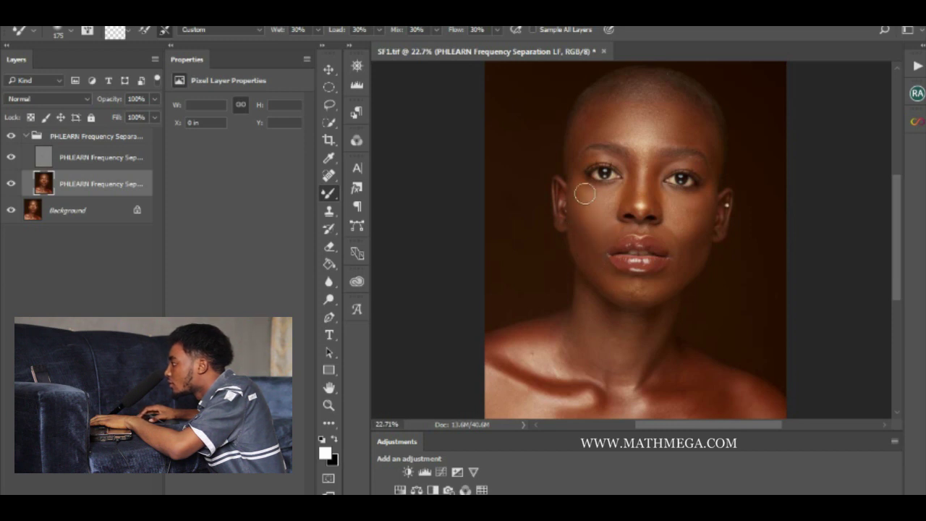
# Step: Blend the skin tones under the eyes and across both cheeks on the LF layer, using brush sizes between 100 and 200
pyautogui.scroll(1, 655, 230)
pyautogui.press(']')
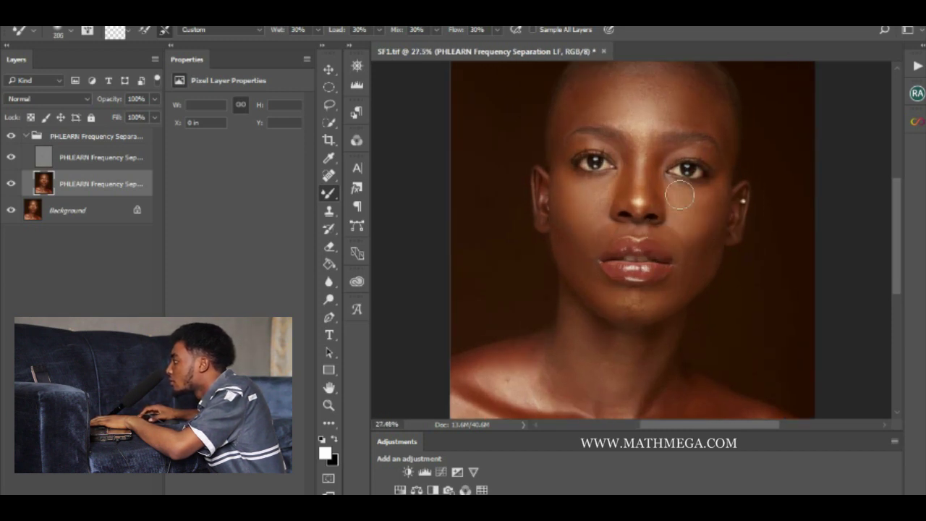
pyautogui.press('[')
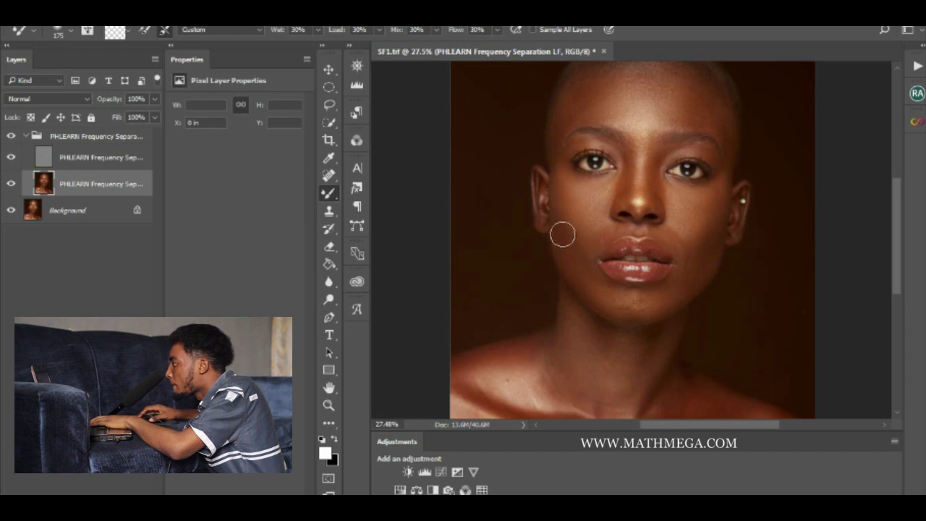
pyautogui.press('[')
pyautogui.press('[')
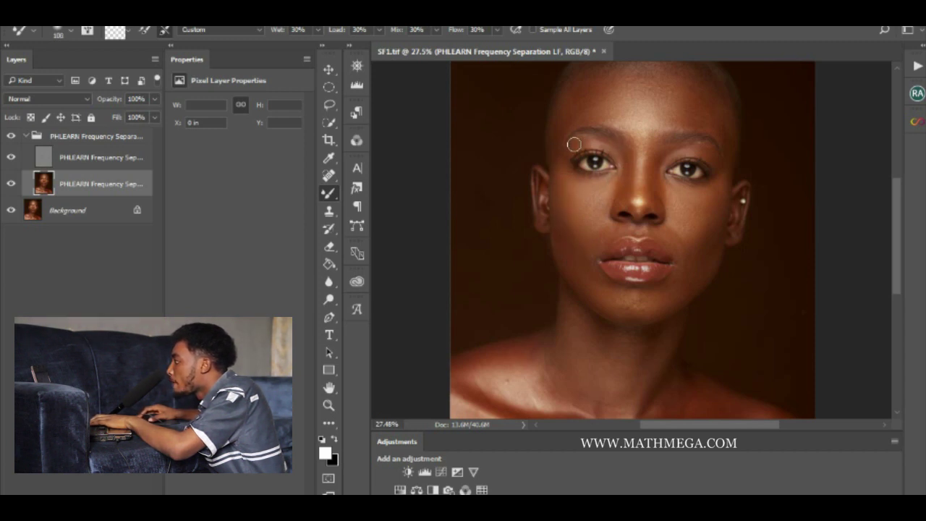
pyautogui.press(']')
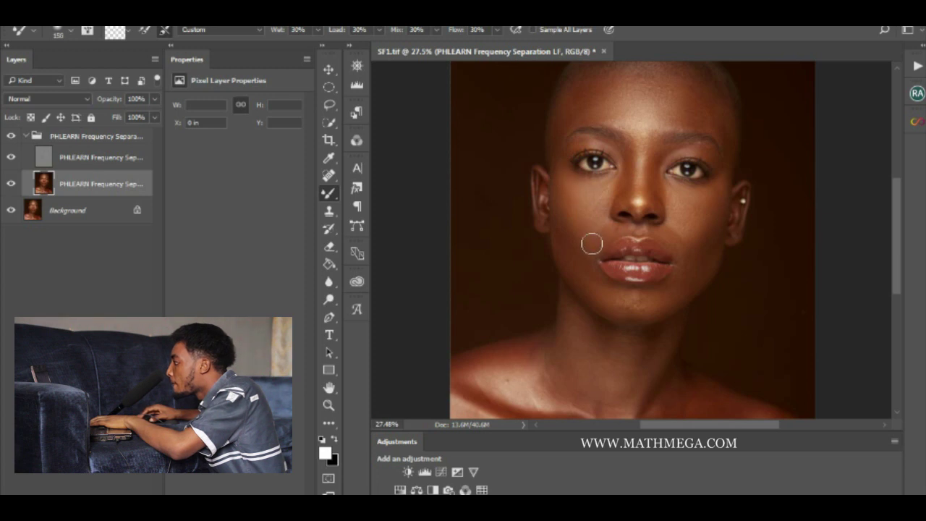
pyautogui.press(']')
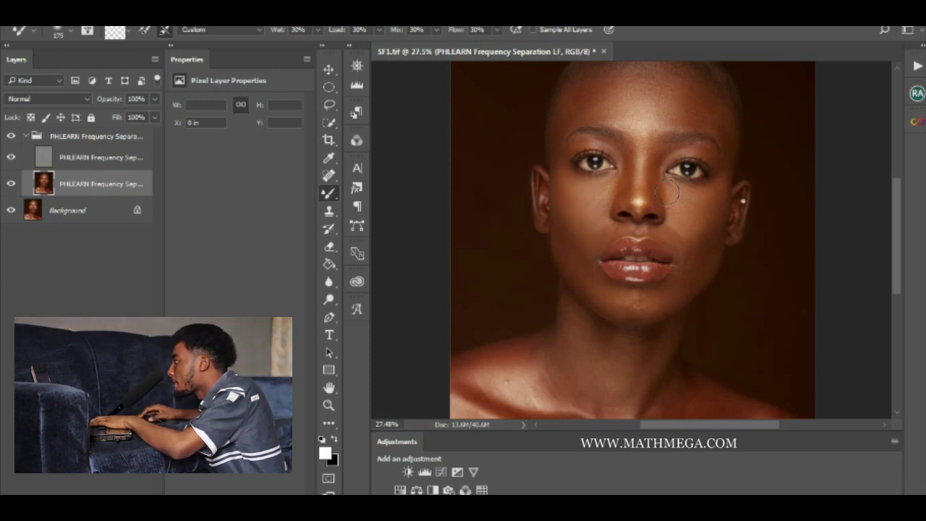
# Step: Smooth the tones beside the mouth and on the lower cheek with brush sizes of 150 to 200, and check against the original
pyautogui.press('[')
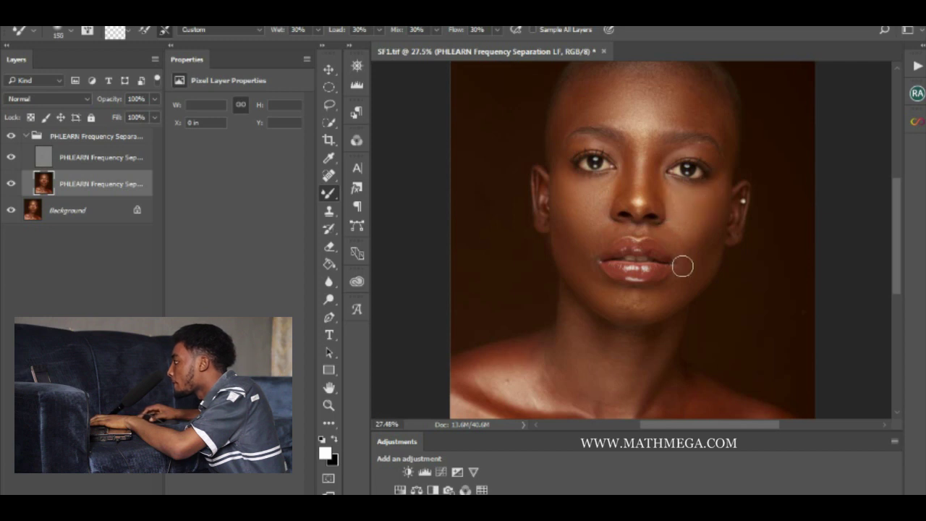
pyautogui.press(']')
pyautogui.scroll(3, 672, 195)
pyautogui.press(']')
pyautogui.scroll(-3, 672, 210)
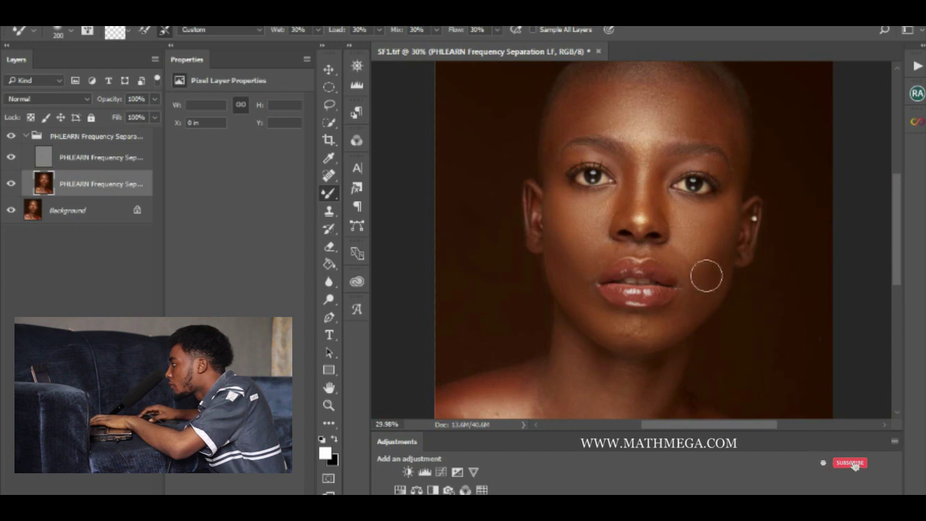
pyautogui.press('[')
pyautogui.press('[')
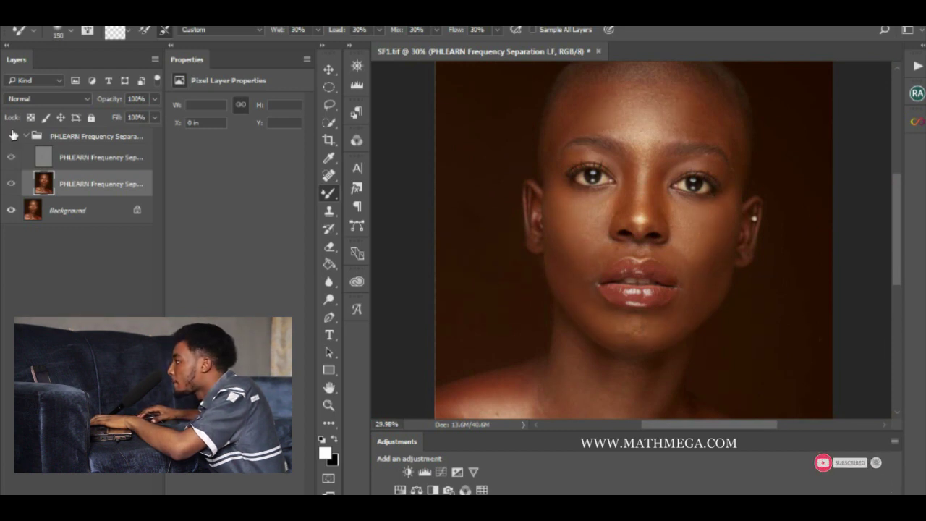
# Step: Blend the skin tones over the collarbone and upper chest on the LF layer, enlarging the Mixer Brush from 200 to 300
pyautogui.scroll(-1, 610, 288)
pyautogui.scroll(-3, 612, 289)
pyautogui.press(']')
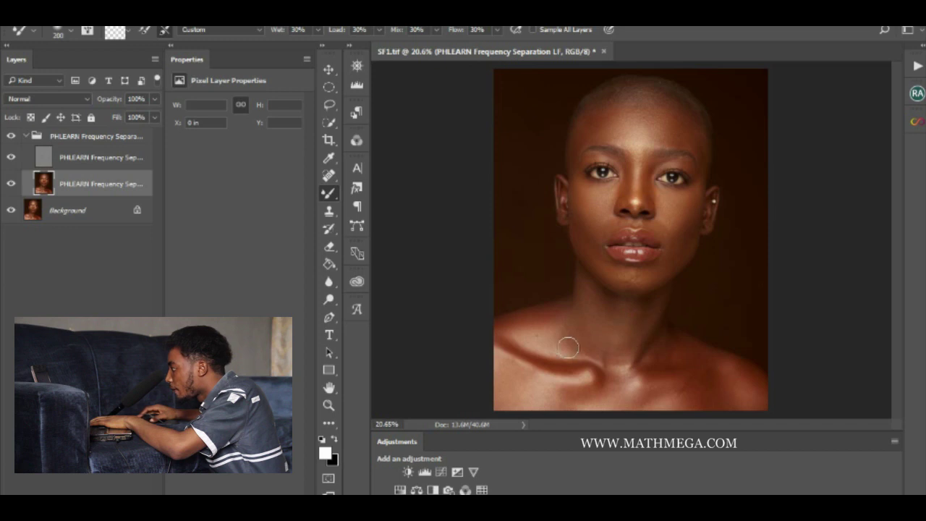
pyautogui.press('[')
pyautogui.press(']')
pyautogui.press(']')
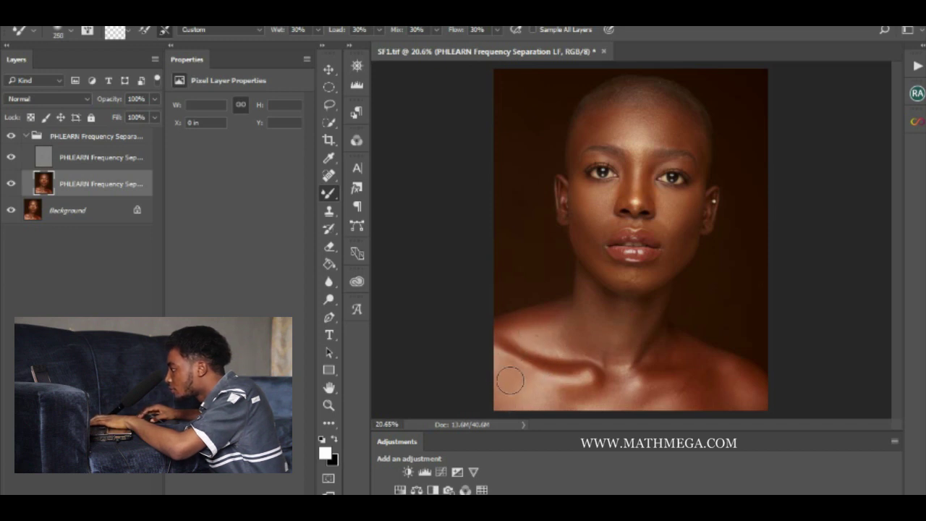
pyautogui.press(']')
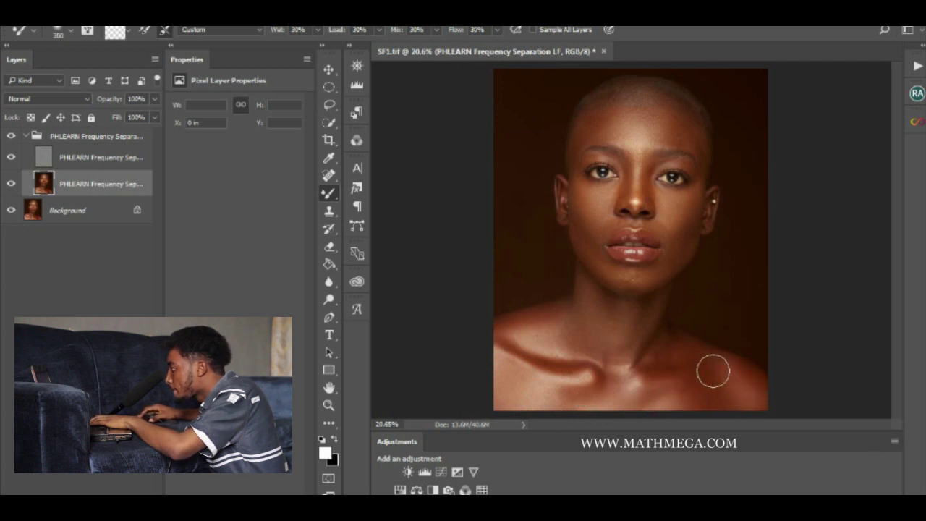
# Step: Soften the tone transitions at the base of the neck and inner collarbones with brush sizes between 175 and 250
pyautogui.press('[')
pyautogui.press('[')
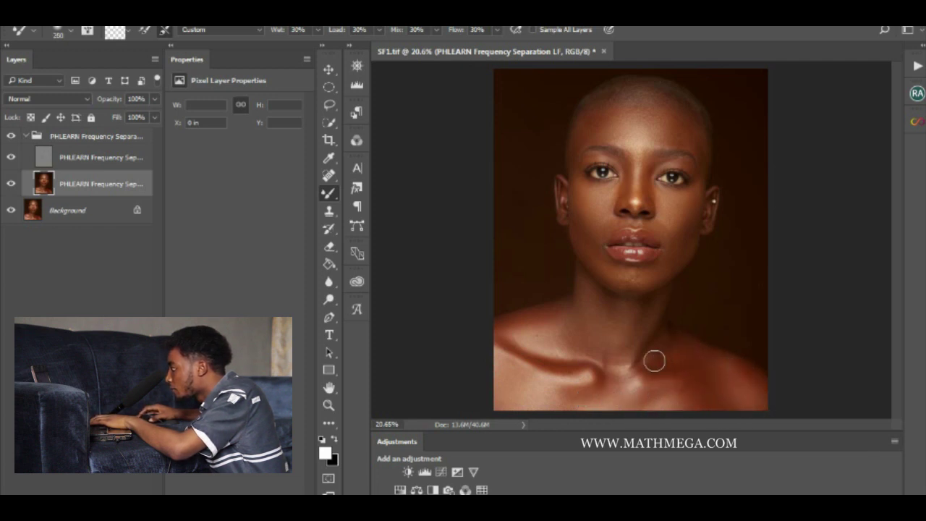
pyautogui.press(']')
pyautogui.press(']')
pyautogui.press('[')
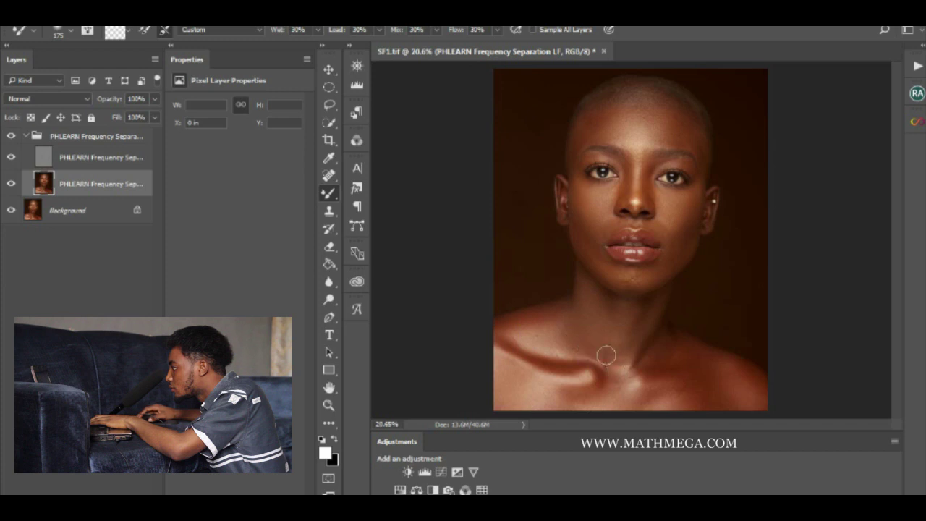
pyautogui.press(']')
pyautogui.press(']')
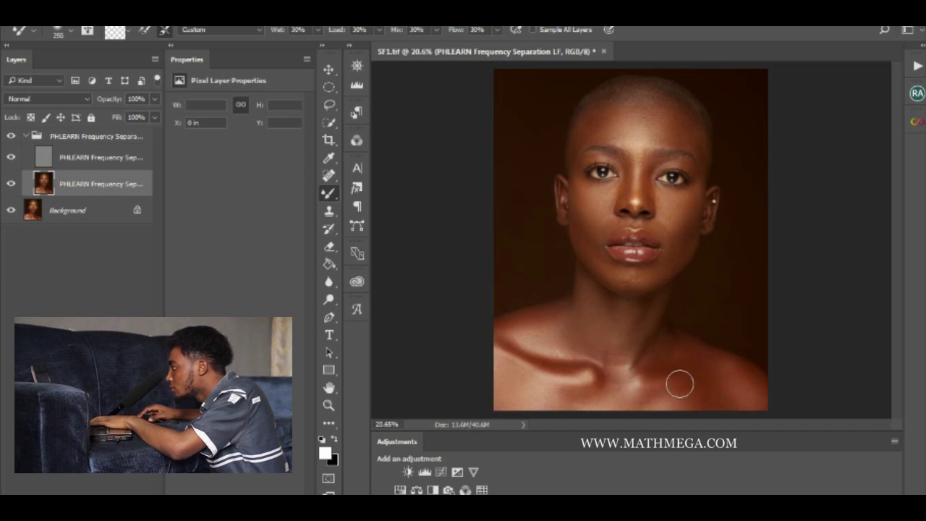
# Step: Even out the skin tones on the image's right shoulder and along the lower chest, finishing with a brush size of 250
pyautogui.press('[')
pyautogui.press('[')
pyautogui.press('[')
pyautogui.press(']')
pyautogui.press(']')
pyautogui.press(']')
pyautogui.press(']')
pyautogui.press(']')
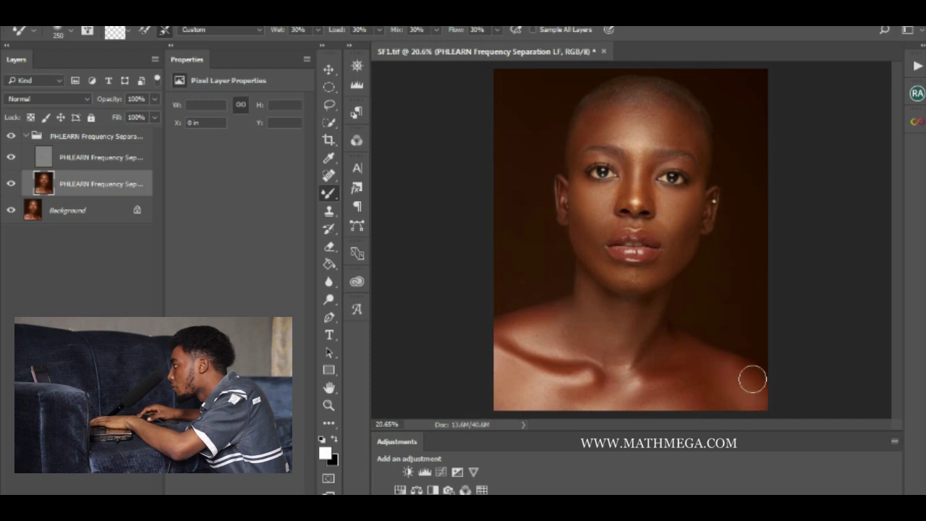
pyautogui.press(']')
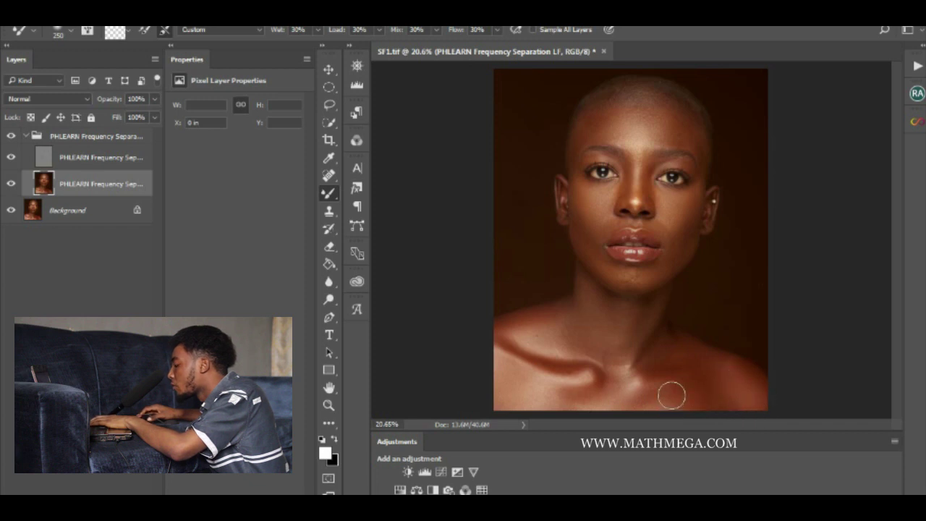
# Step: Compare the full portrait with and without the frequency separation group, leaving the group visible
pyautogui.click(11, 137)
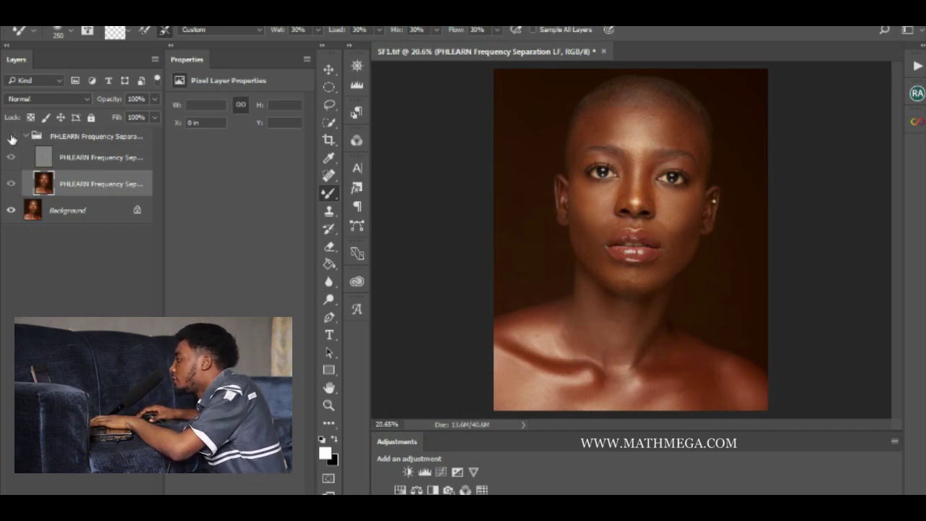
pyautogui.click(11, 137)
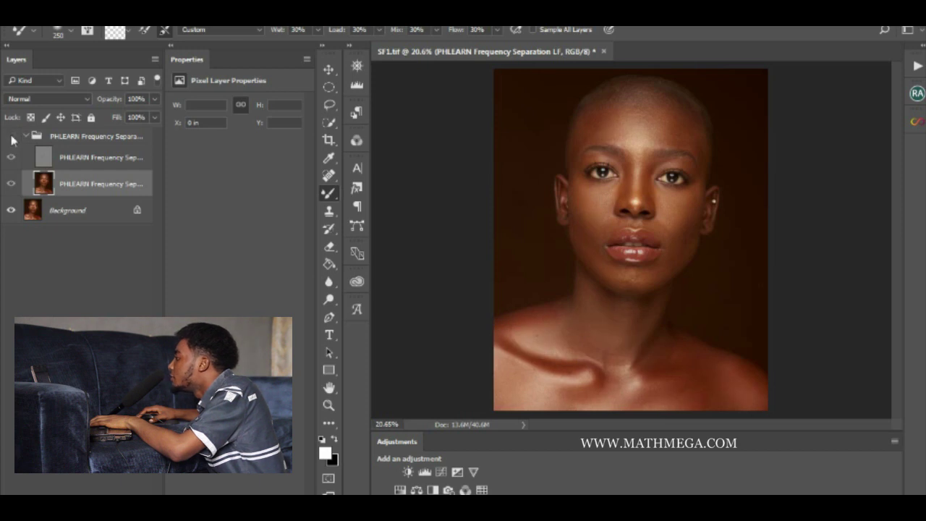
pyautogui.click(10, 138)
pyautogui.click(11, 138)
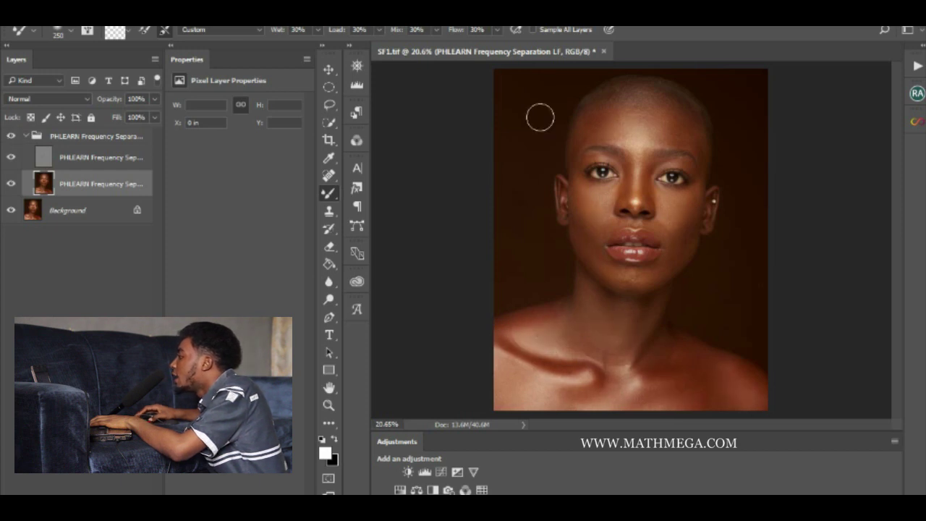
# Step: Refine the skin tones along the nose bridge and the image's right cheek with the Mixer Brush, increasing its size from 100 to 150
pyautogui.scroll(2, 613, 155)
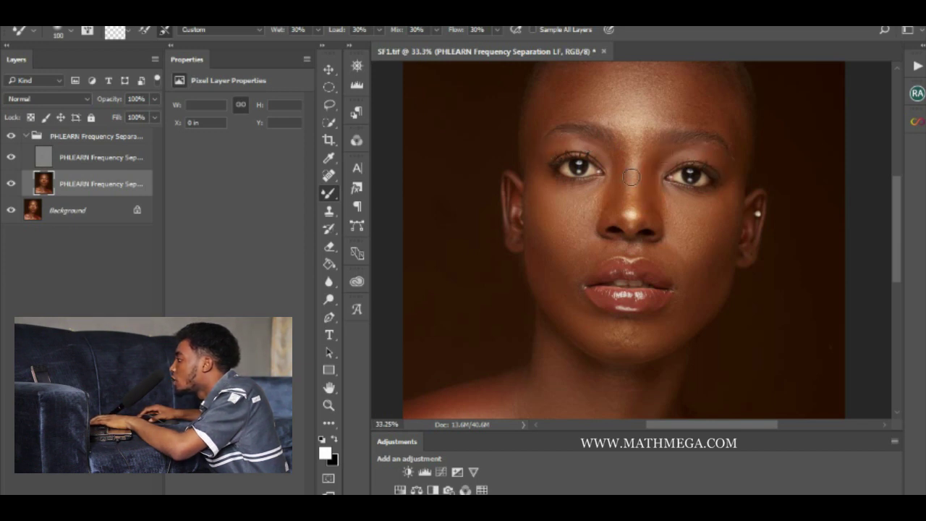
pyautogui.press(']')
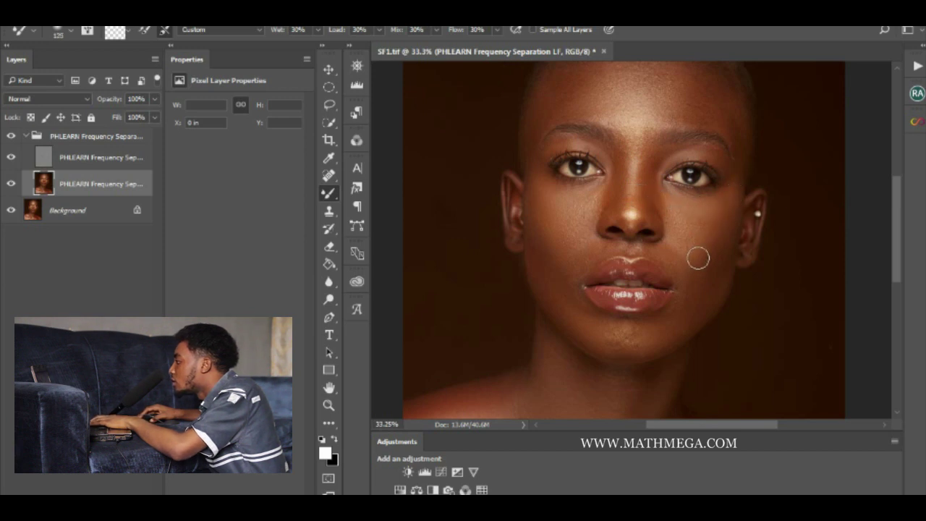
pyautogui.press(']')
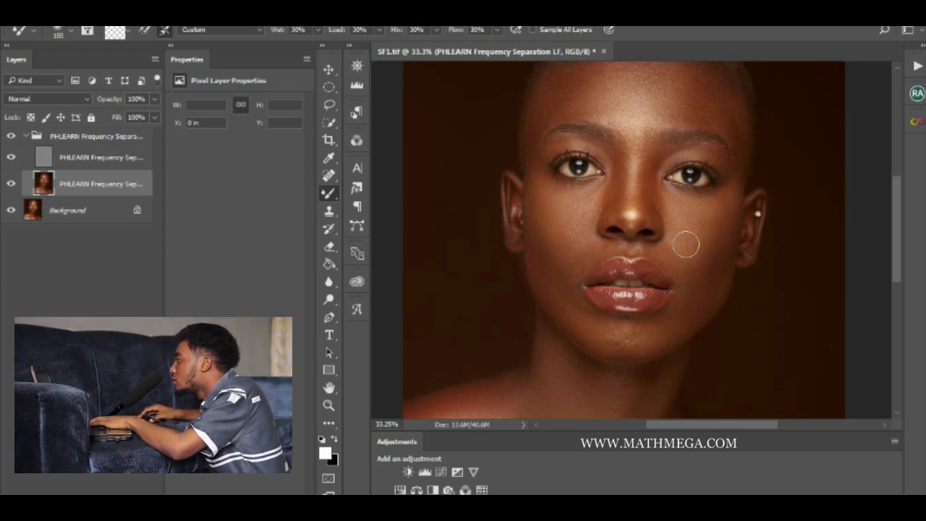
pyautogui.press(']')
# Step: Touch up the tone transitions on the upper forehead and lower cheek with brush sizes between 150 and 200
pyautogui.scroll(-3, 684, 263)
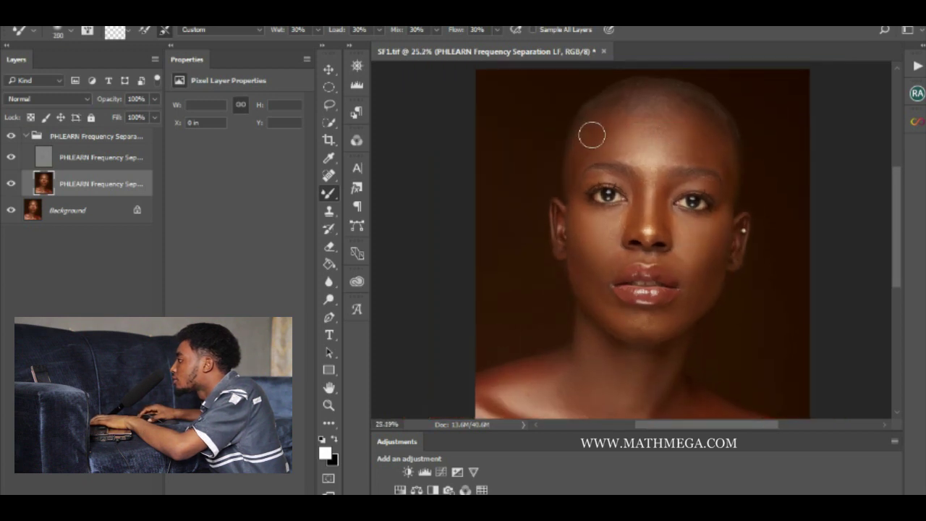
pyautogui.press('[')
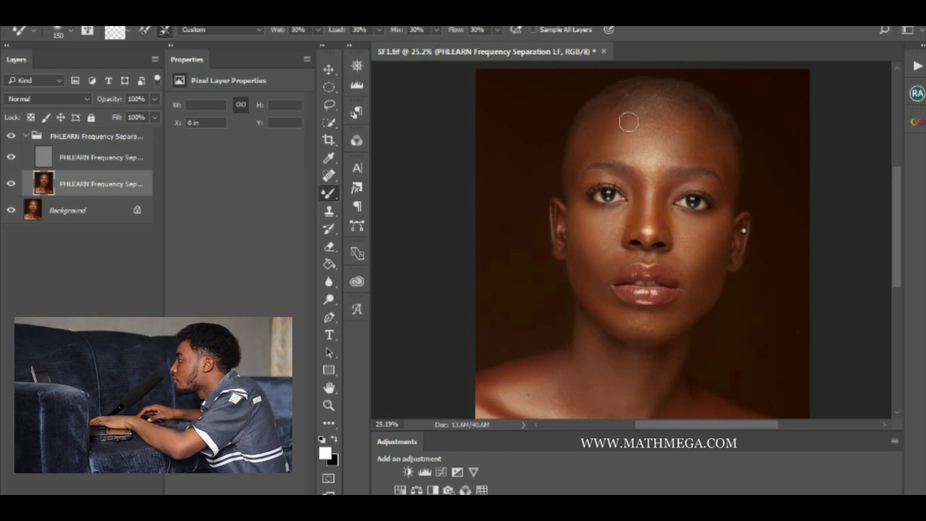
pyautogui.scroll(-2, 697, 187)
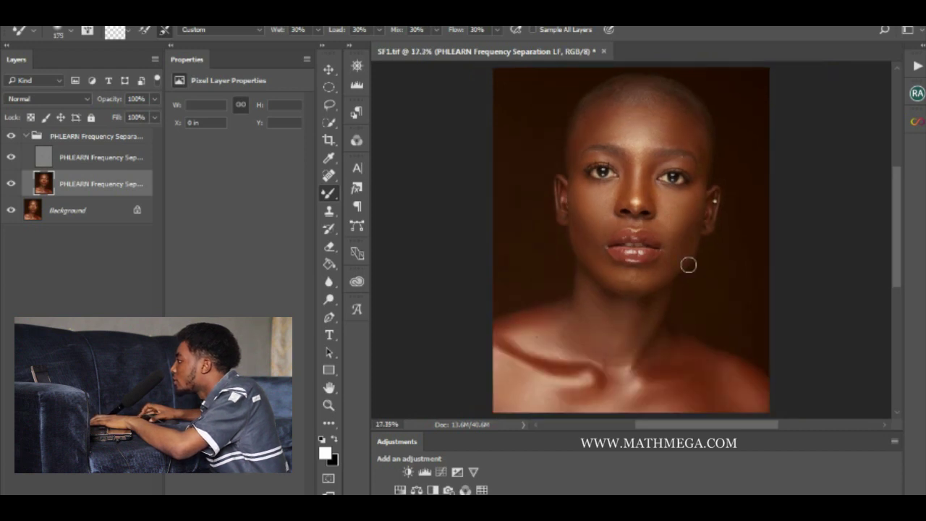
pyautogui.scroll(1, 688, 265)
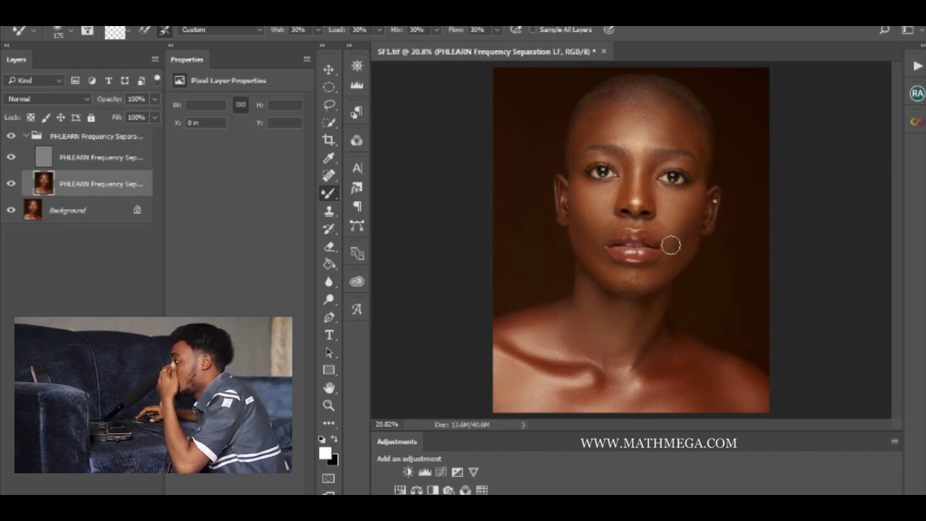
# Step: Compare the portrait with and without the frequency separation group, leaving the group visible
pyautogui.click(11, 137)
pyautogui.click(11, 137)
pyautogui.click(11, 138)
pyautogui.click(12, 139)
pyautogui.click(11, 138)
pyautogui.click(11, 138)
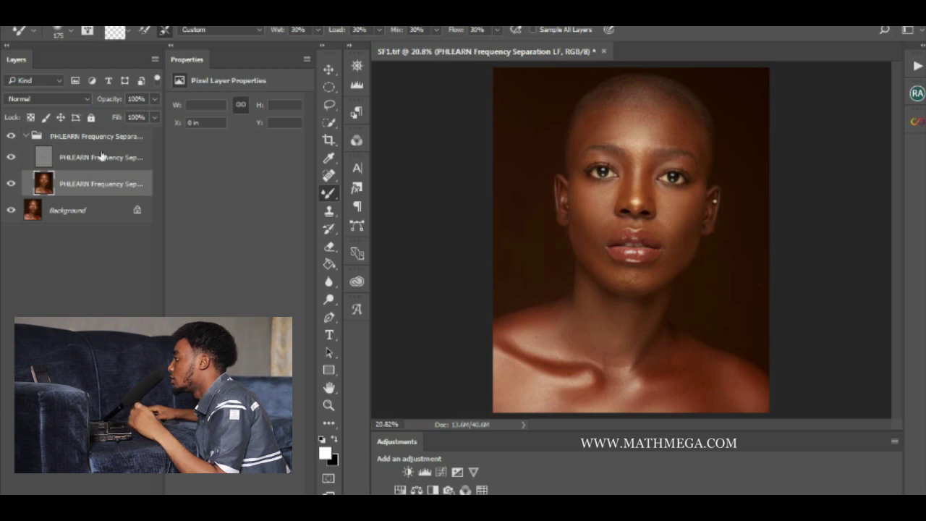
# Step: Outline the highlight area in the middle of the forehead with the Lasso tool on the low-frequency layer
pyautogui.scroll(3, 654, 192)
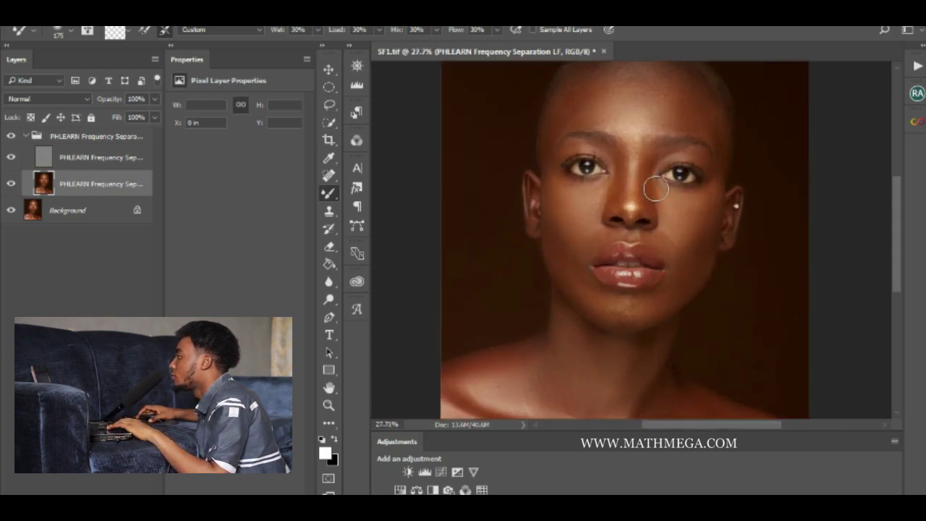
pyautogui.moveTo(644, 150); pyautogui.dragTo(604, 222)
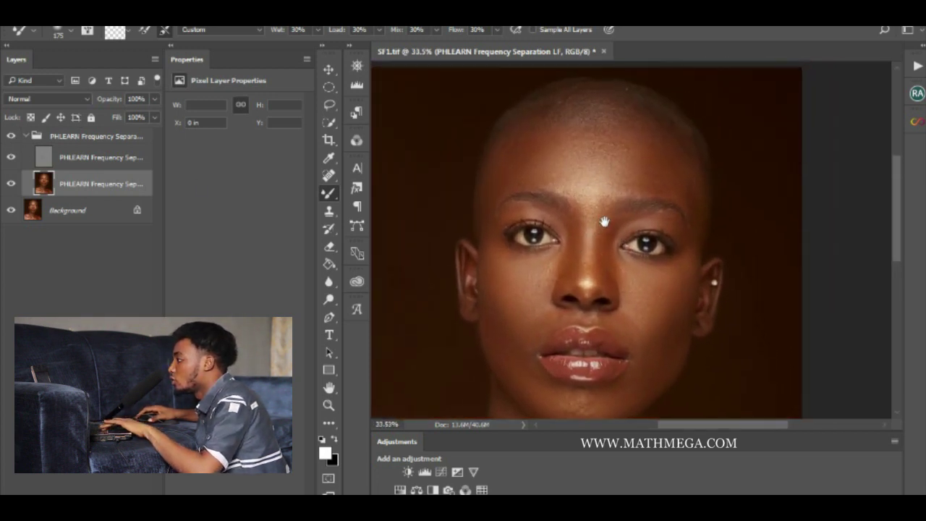
pyautogui.press('l')
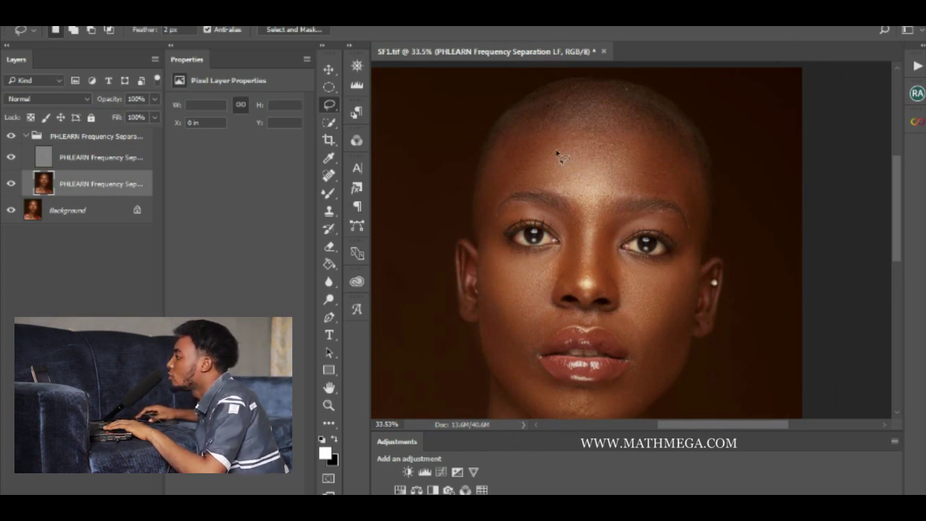
pyautogui.moveTo(534, 139)
pyautogui.mouseDown()
pyautogui.moveTo(611, 134)
pyautogui.moveTo(661, 153)
pyautogui.moveTo(655, 189)
pyautogui.moveTo(616, 199)
pyautogui.mouseUp()
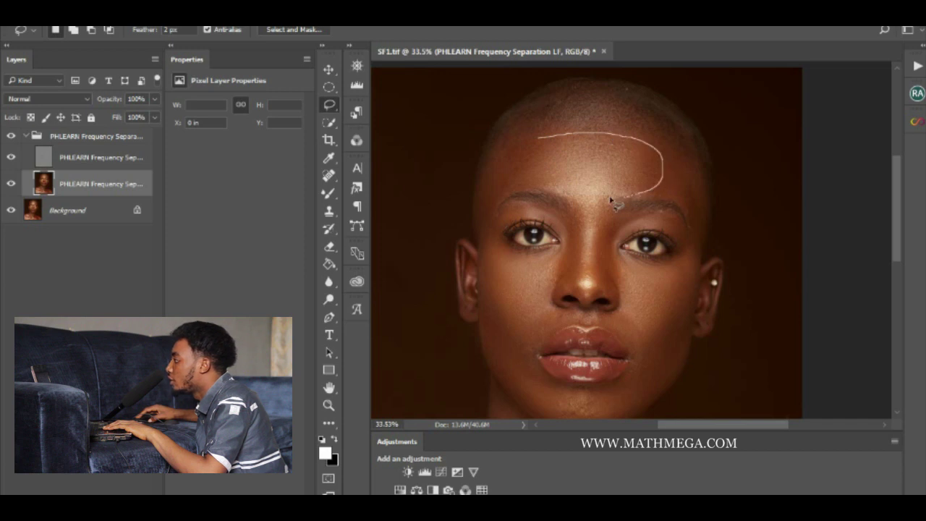
pyautogui.moveTo(535, 161); pyautogui.dragTo(534, 162)
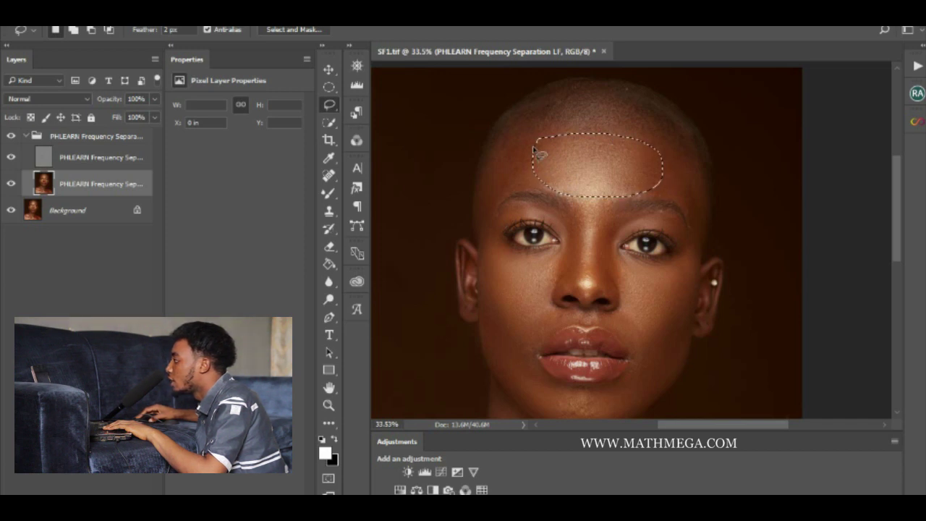
# Step: Apply a Gaussian Blur with a radius of about 30.4 pixels to the selected forehead area
pyautogui.click(217, 22)
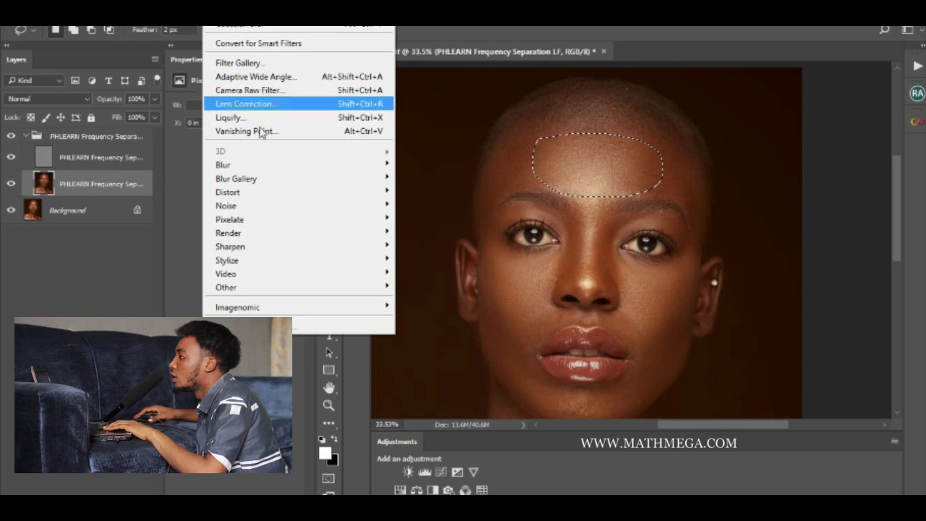
pyautogui.moveTo(285, 174)
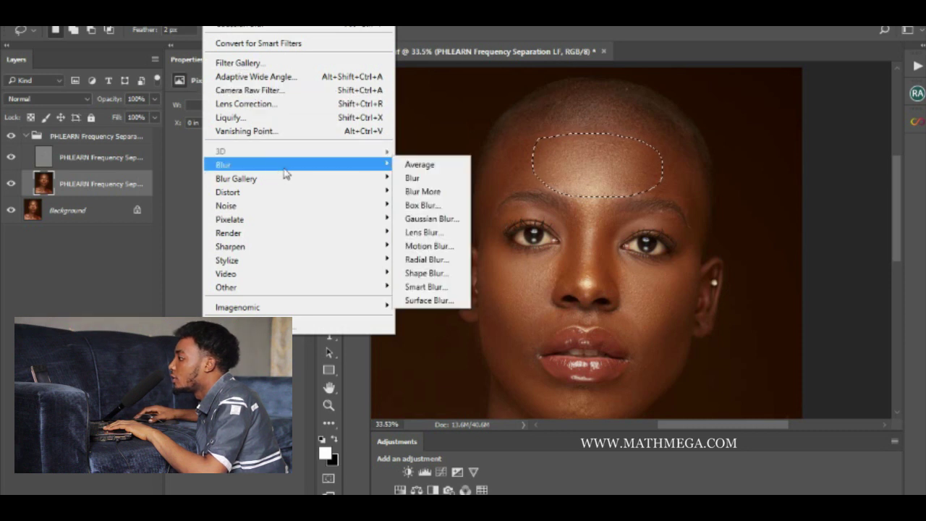
pyautogui.click(430, 219)
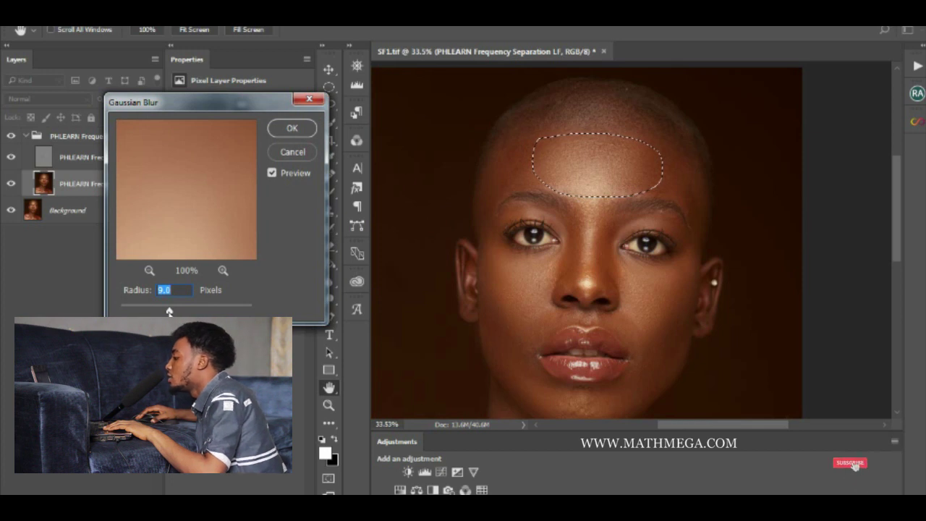
pyautogui.moveTo(169, 311); pyautogui.dragTo(170, 311)
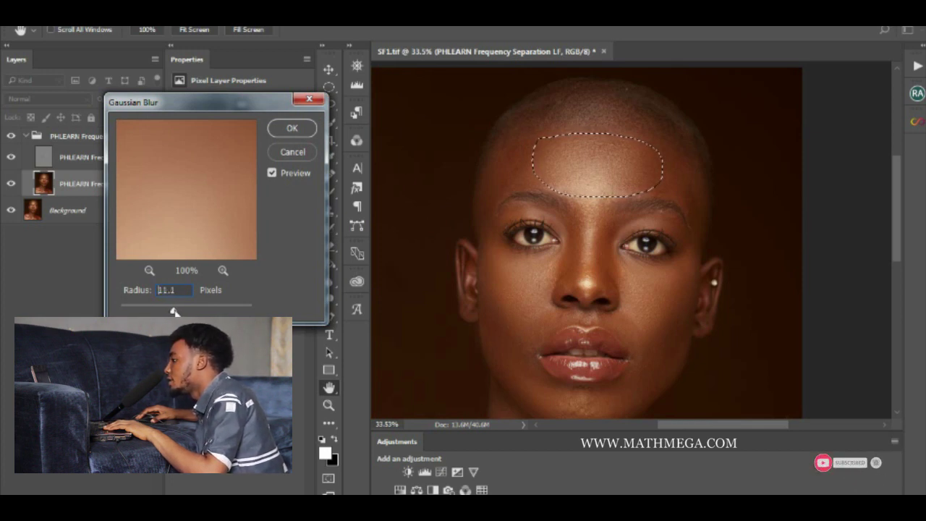
pyautogui.moveTo(178, 311); pyautogui.dragTo(180, 311)
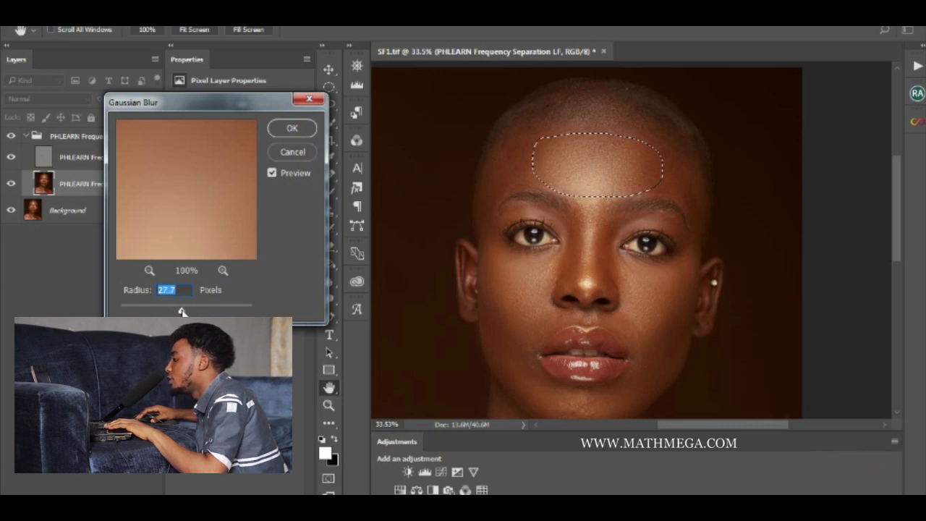
pyautogui.moveTo(182, 311); pyautogui.dragTo(185, 312)
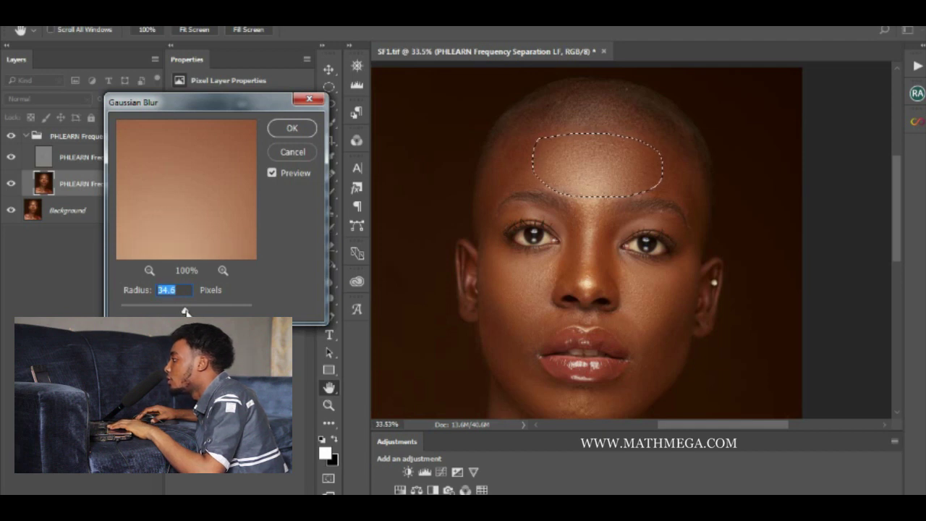
pyautogui.click(181, 311)
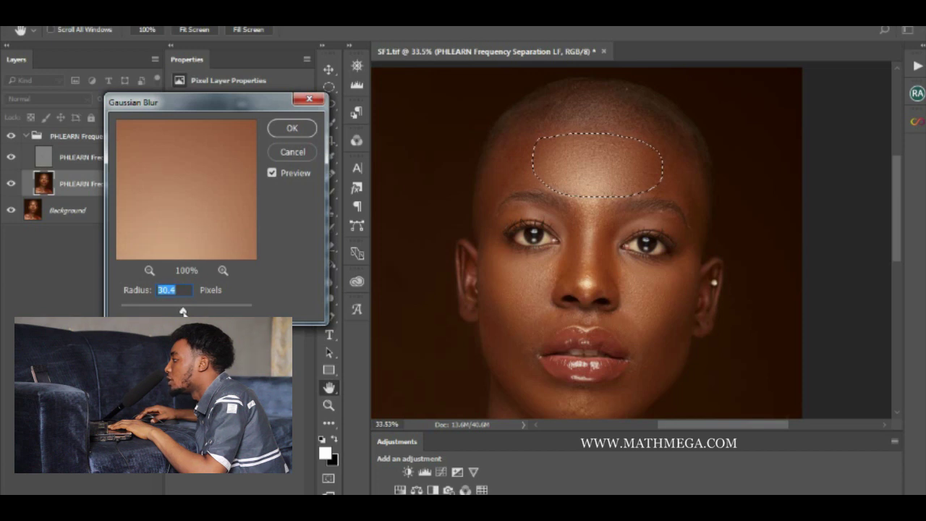
pyautogui.click(291, 128)
# Step: Trim the forehead selection along the image's right eyebrow and soften it with a 25-pixel Gaussian Blur, clearing the selection
pyautogui.rightClick(587, 165)
pyautogui.click(611, 167)
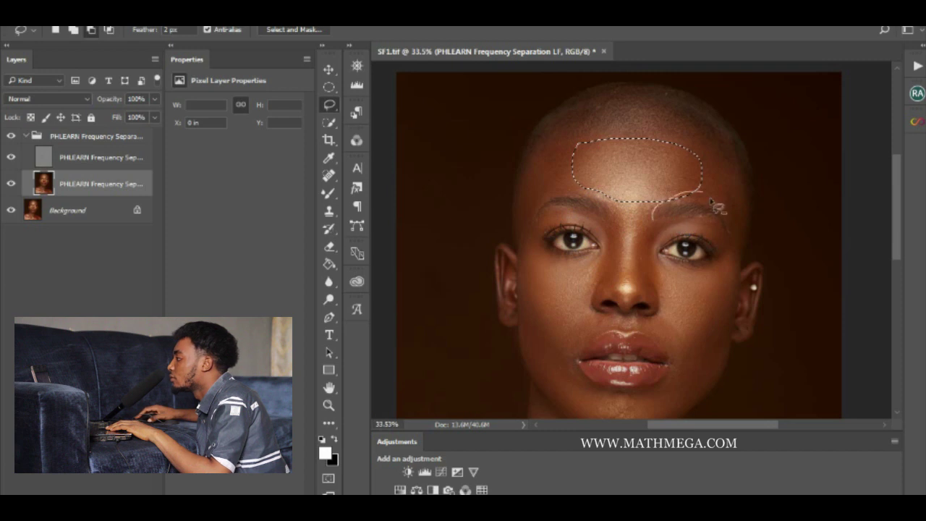
pyautogui.click(221, 15)
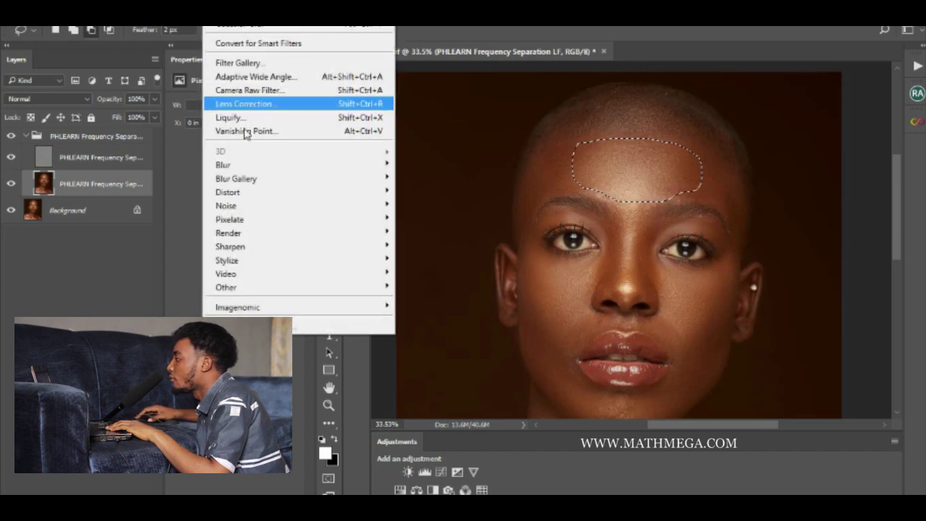
pyautogui.moveTo(322, 167)
pyautogui.click(432, 218)
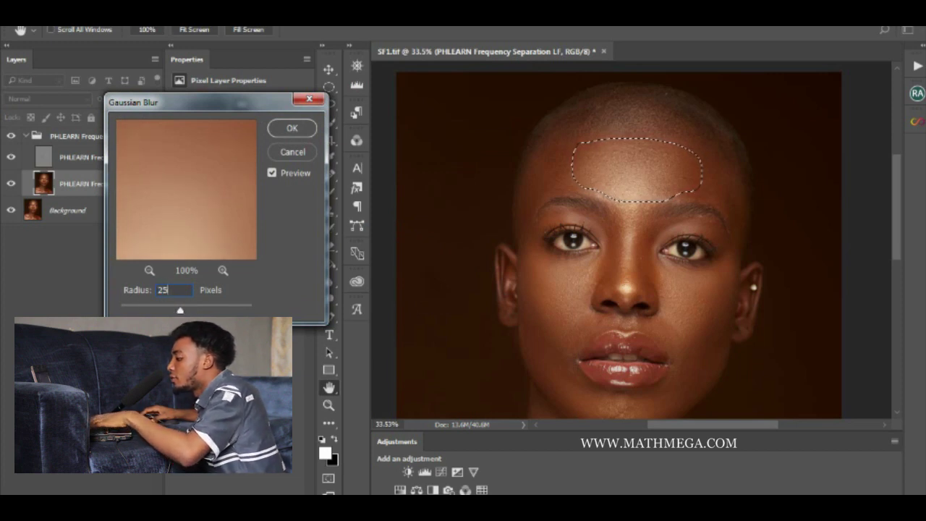
pyautogui.press('Return')
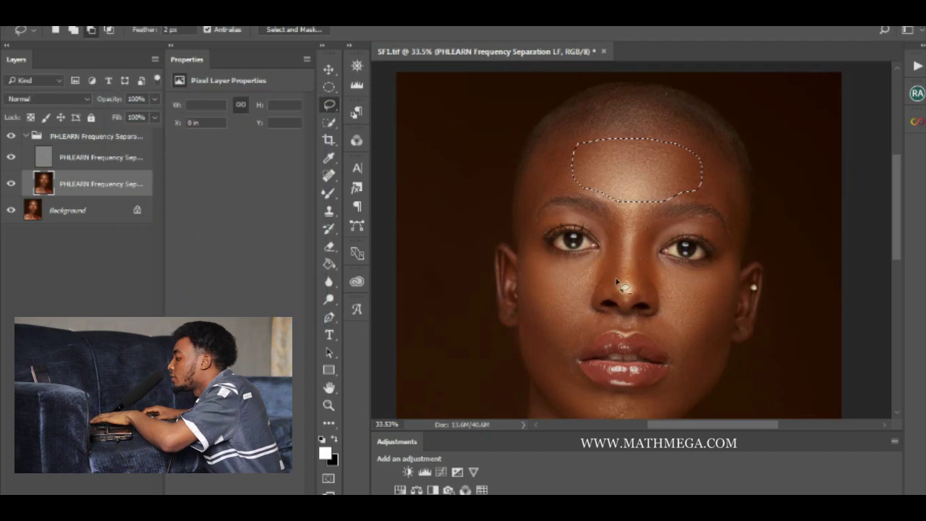
pyautogui.rightClick(625, 190)
pyautogui.click(636, 199)
# Step: Lasso the image's left cheek below the eye and soften it with a 20-pixel Gaussian Blur, clearing the selection
pyautogui.moveTo(630, 265); pyautogui.dragTo(612, 219)
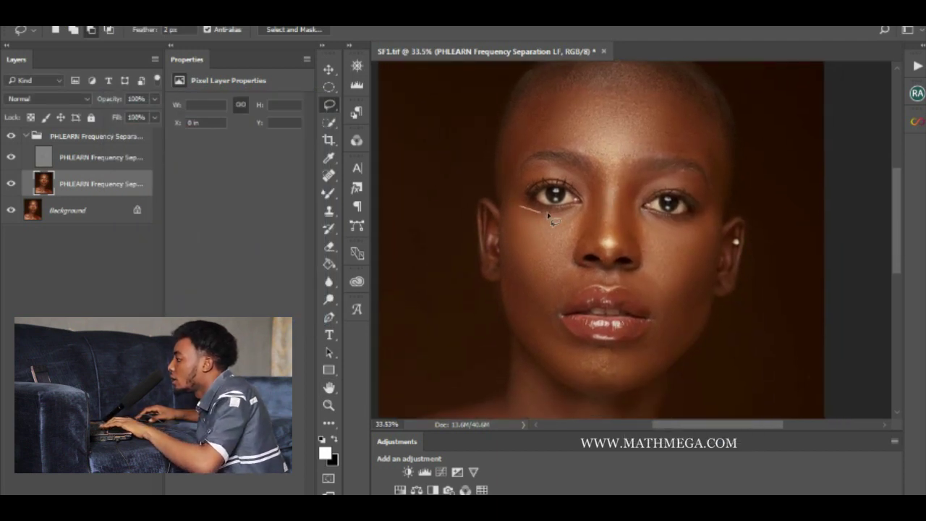
pyautogui.moveTo(578, 226)
pyautogui.mouseDown()
pyautogui.moveTo(553, 296)
pyautogui.moveTo(521, 282)
pyautogui.moveTo(510, 226)
pyautogui.mouseUp()
pyautogui.click(217, 22)
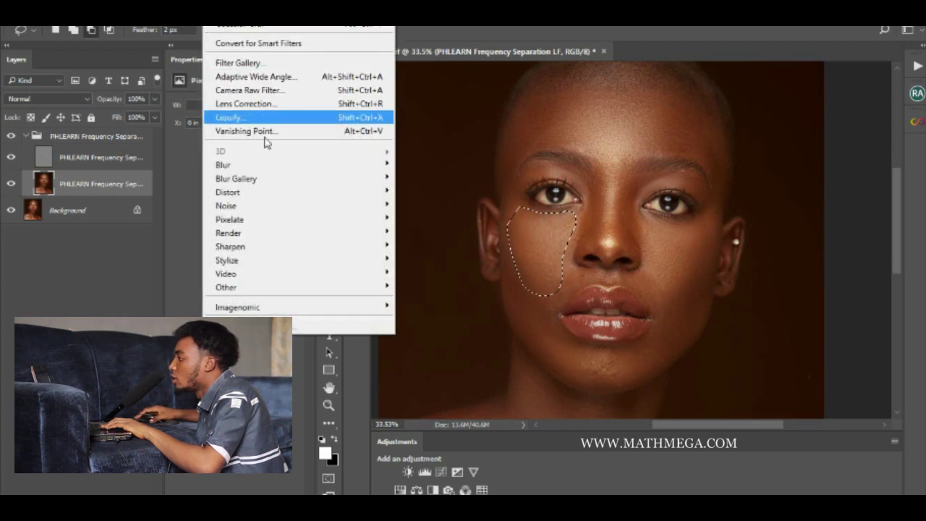
pyautogui.moveTo(384, 165)
pyautogui.click(427, 218)
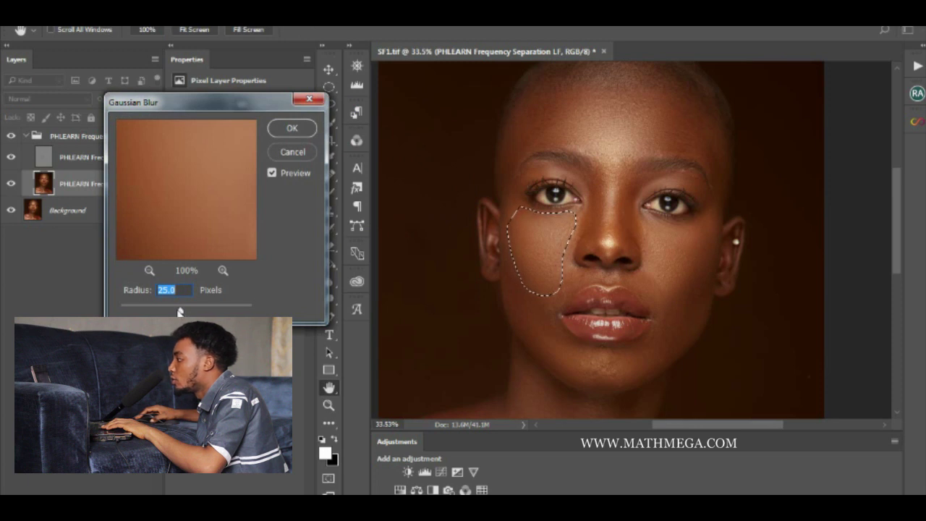
pyautogui.write('20')
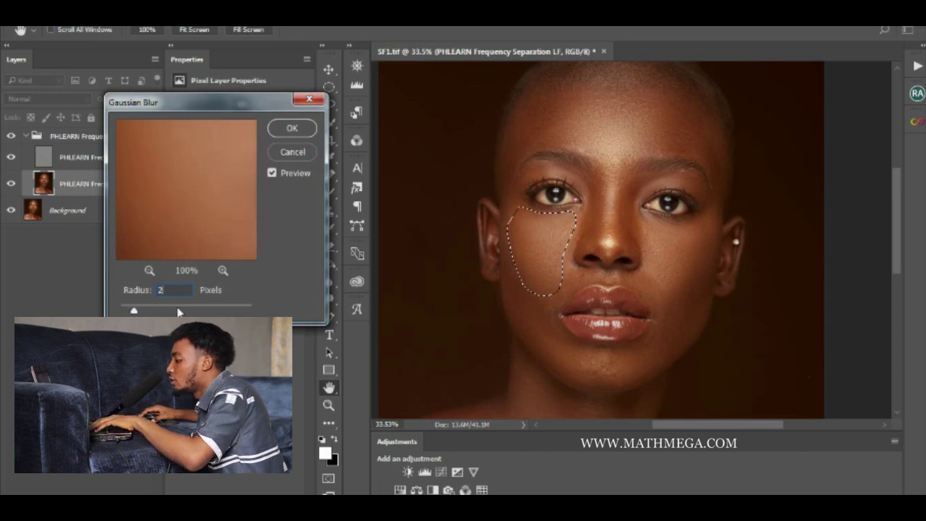
pyautogui.press('Return')
pyautogui.rightClick(563, 226)
pyautogui.click(585, 233)
# Step: Lasso the image's right cheek below the eye and reapply the last Gaussian Blur, clearing the selection
pyautogui.moveTo(617, 263); pyautogui.dragTo(560, 263)
pyautogui.moveTo(592, 217)
pyautogui.mouseDown()
pyautogui.moveTo(618, 231)
pyautogui.moveTo(640, 222)
pyautogui.moveTo(651, 243)
pyautogui.moveTo(608, 311)
pyautogui.moveTo(585, 225)
pyautogui.mouseUp()
pyautogui.click(217, 15)
pyautogui.press('Escape')
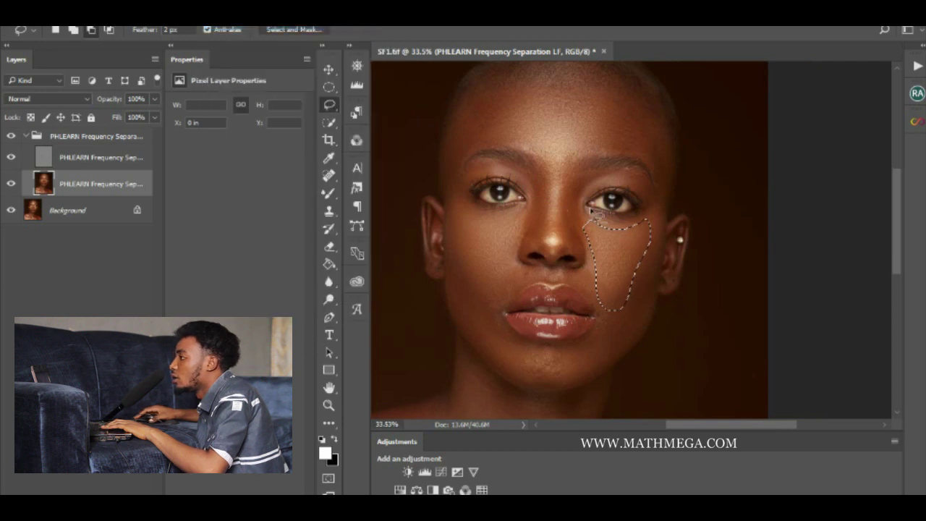
pyautogui.rightClick(630, 232)
pyautogui.click(632, 237)
# Step: Lasso the jawline strip from the image's right cheek to the chin and soften it with the last Gaussian Blur
pyautogui.scroll(-3, 634, 251)
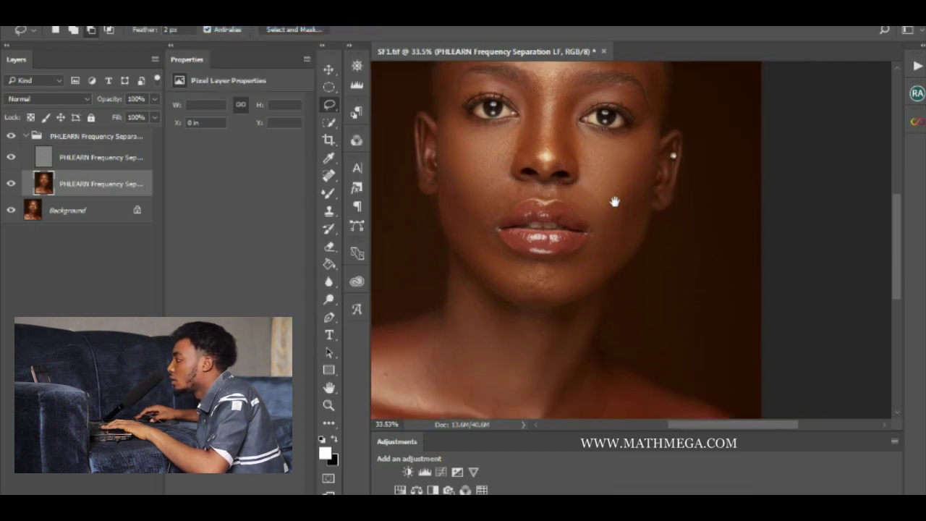
pyautogui.moveTo(588, 250)
pyautogui.mouseDown()
pyautogui.moveTo(640, 178)
pyautogui.moveTo(633, 238)
pyautogui.moveTo(583, 283)
pyautogui.moveTo(558, 288)
pyautogui.moveTo(557, 274)
pyautogui.moveTo(585, 260)
pyautogui.mouseUp()
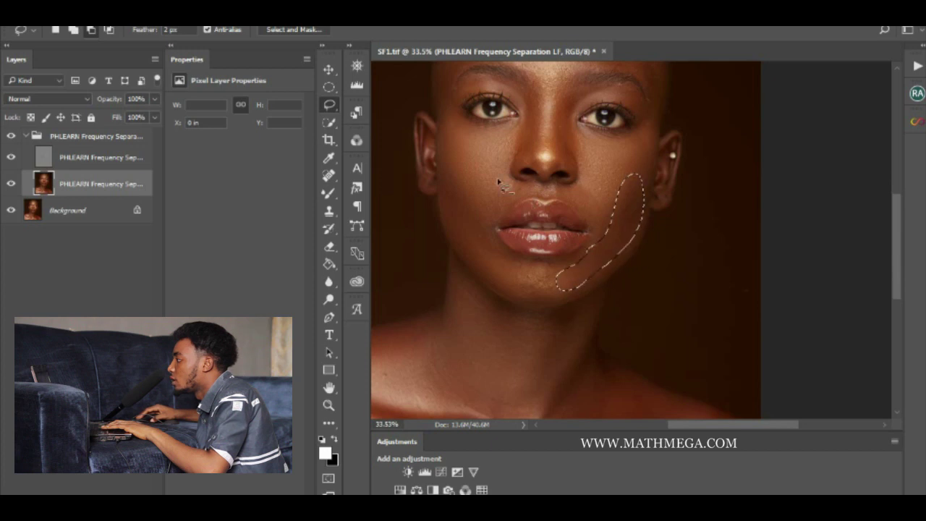
pyautogui.click(217, 14)
pyautogui.click(228, 32)
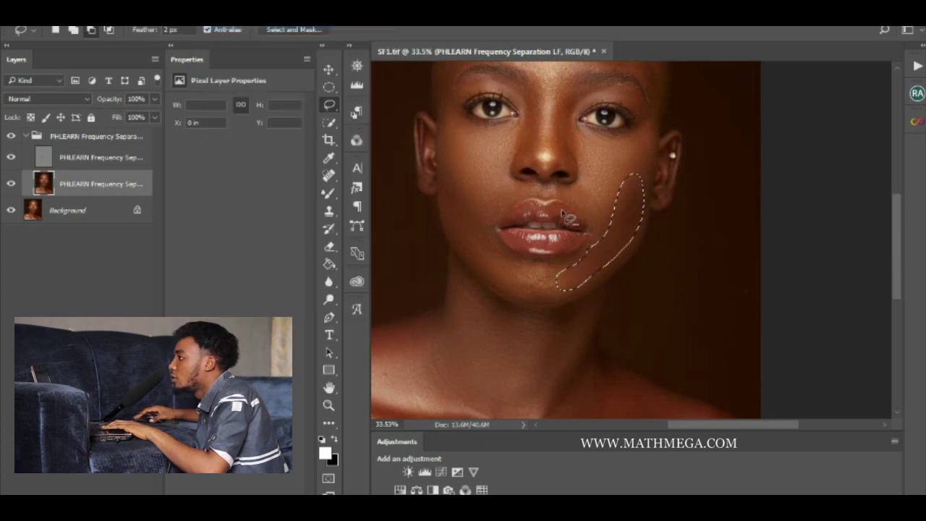
pyautogui.rightClick(626, 217)
pyautogui.click(662, 225)
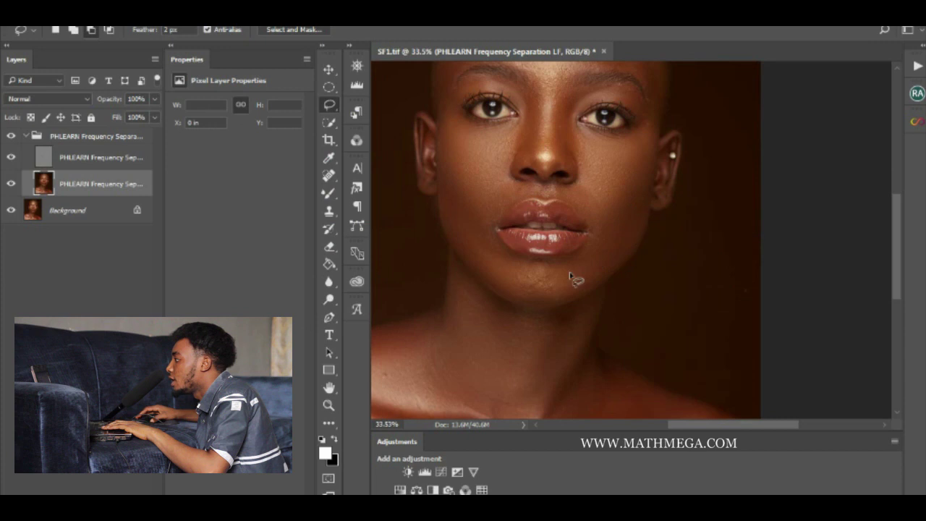
# Step: Select the image's left lower cheek and jaw with the Lasso tool and repeat the last Gaussian Blur there
pyautogui.hscroll(-2, 586, 279)
pyautogui.moveTo(509, 173)
pyautogui.mouseDown()
pyautogui.moveTo(556, 269)
pyautogui.moveTo(539, 291)
pyautogui.moveTo(510, 259)
pyautogui.moveTo(496, 181)
pyautogui.moveTo(508, 175)
pyautogui.mouseUp()
pyautogui.moveTo(544, 206); pyautogui.dragTo(551, 257)
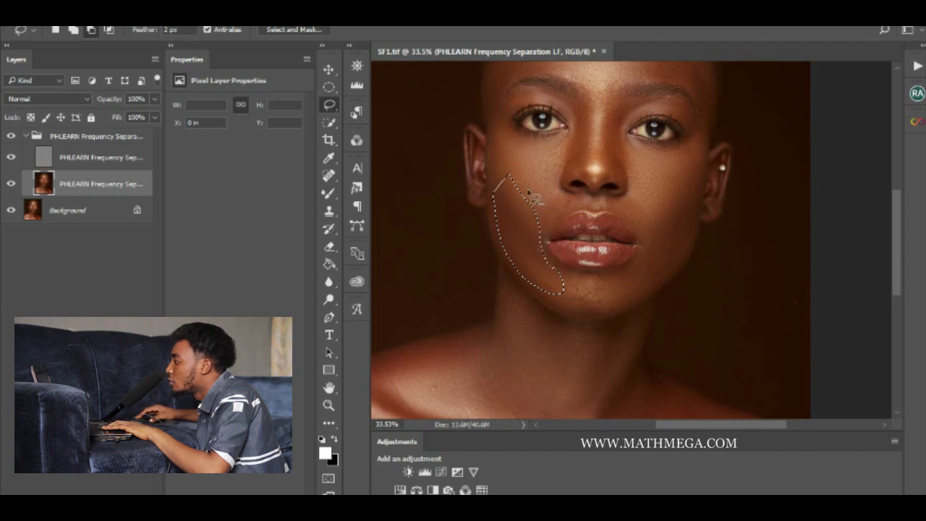
pyautogui.click(226, 28)
pyautogui.click(233, 32)
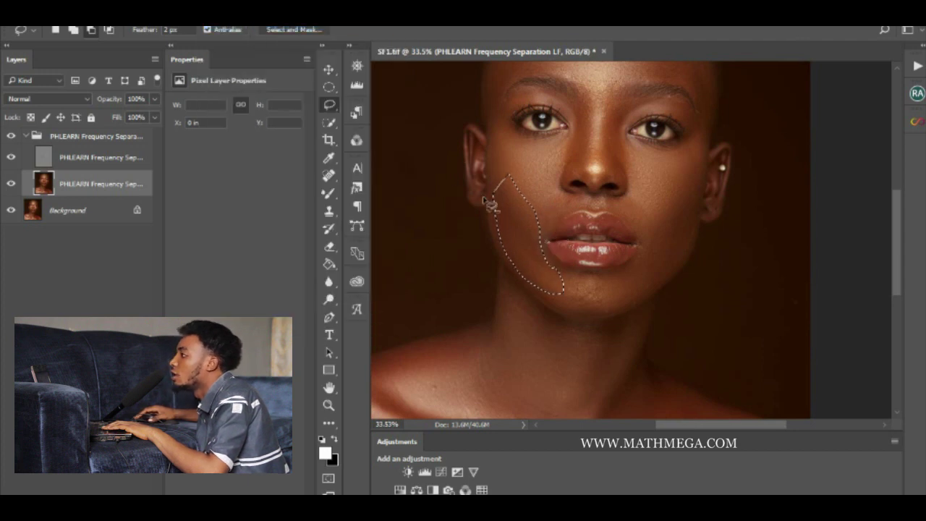
pyautogui.rightClick(507, 227)
pyautogui.click(537, 239)
# Step: Lasso the image's left side of the forehead down to the temple and repeat the last Gaussian Blur on it
pyautogui.moveTo(579, 188); pyautogui.dragTo(525, 286)
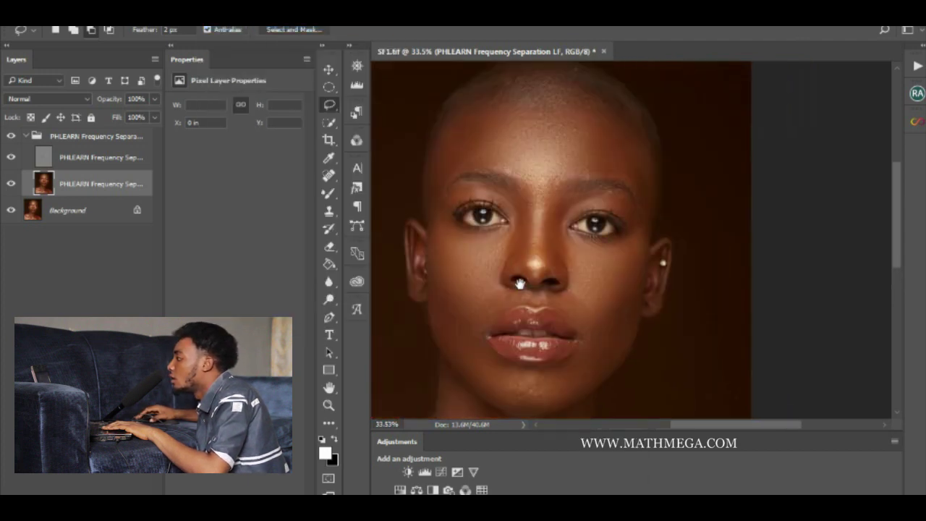
pyautogui.moveTo(449, 141)
pyautogui.mouseDown()
pyautogui.moveTo(465, 126)
pyautogui.moveTo(515, 122)
pyautogui.mouseUp()
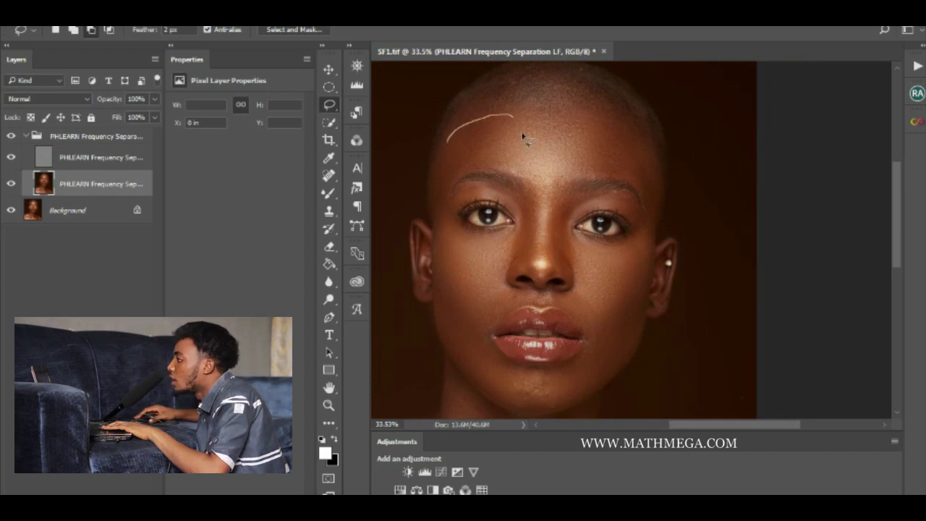
pyautogui.moveTo(496, 160)
pyautogui.mouseDown()
pyautogui.moveTo(440, 197)
pyautogui.moveTo(444, 144)
pyautogui.mouseUp()
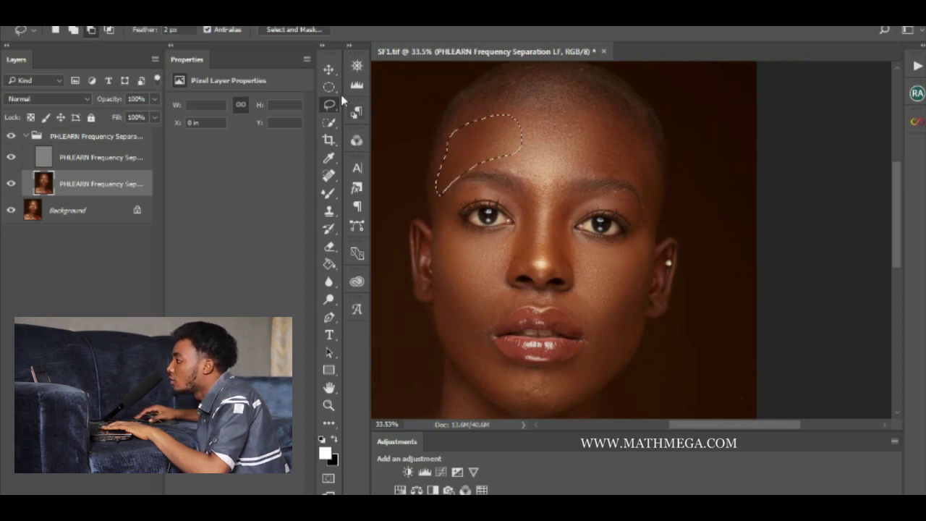
pyautogui.click(217, 21)
pyautogui.press('Escape')
pyautogui.rightClick(483, 134)
pyautogui.click(518, 143)
# Step: Soften the image's right side of the forehead and temple by lassoing it and repeating the last Gaussian Blur
pyautogui.moveTo(592, 128)
pyautogui.mouseDown()
pyautogui.moveTo(614, 124)
pyautogui.moveTo(654, 172)
pyautogui.moveTo(655, 211)
pyautogui.moveTo(631, 179)
pyautogui.moveTo(578, 154)
pyautogui.moveTo(587, 134)
pyautogui.mouseUp()
pyautogui.click(217, 20)
pyautogui.press('Escape')
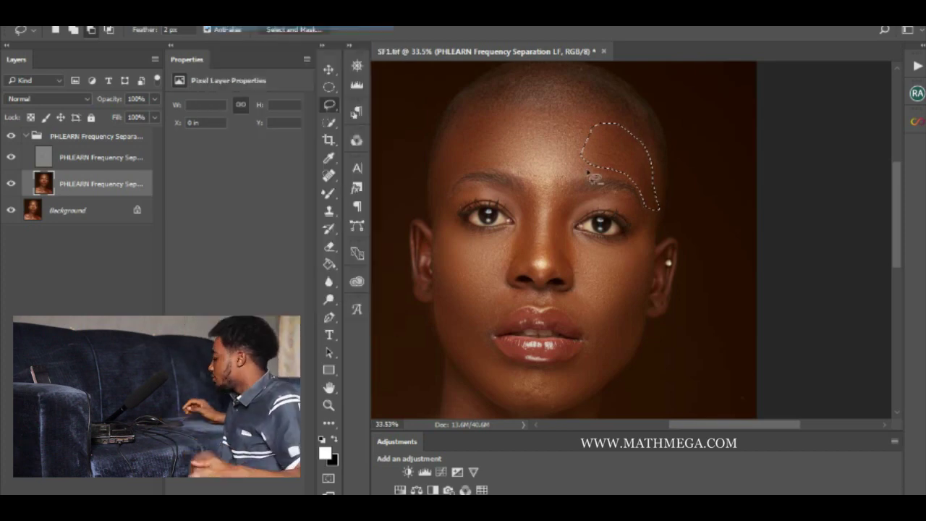
pyautogui.rightClick(619, 170)
pyautogui.click(646, 174)
# Step: Lasso the image's left side of the nose bridge beside the eye and repeat the last Gaussian Blur, clearing the selection
pyautogui.moveTo(600, 296); pyautogui.dragTo(620, 259)
pyautogui.moveTo(530, 203)
pyautogui.mouseDown()
pyautogui.moveTo(530, 165)
pyautogui.moveTo(555, 177)
pyautogui.mouseUp()
pyautogui.moveTo(530, 214); pyautogui.dragTo(535, 218)
pyautogui.click(224, 22)
pyautogui.press('Escape')
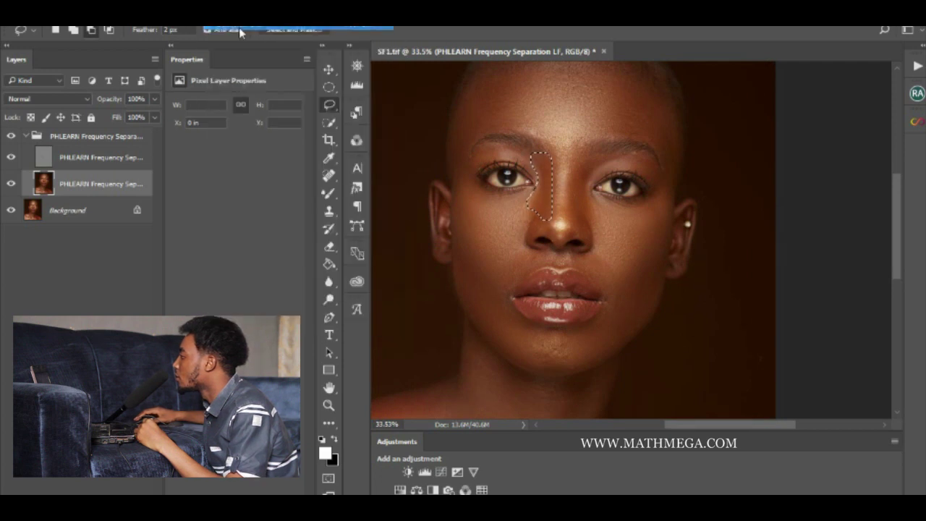
pyautogui.rightClick(547, 191)
pyautogui.click(581, 195)
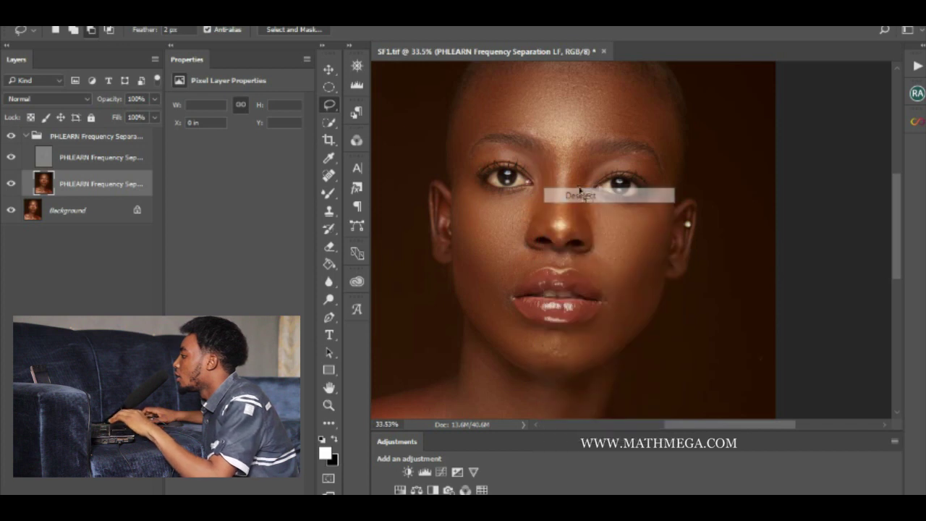
pyautogui.scroll(-3, 581, 210)
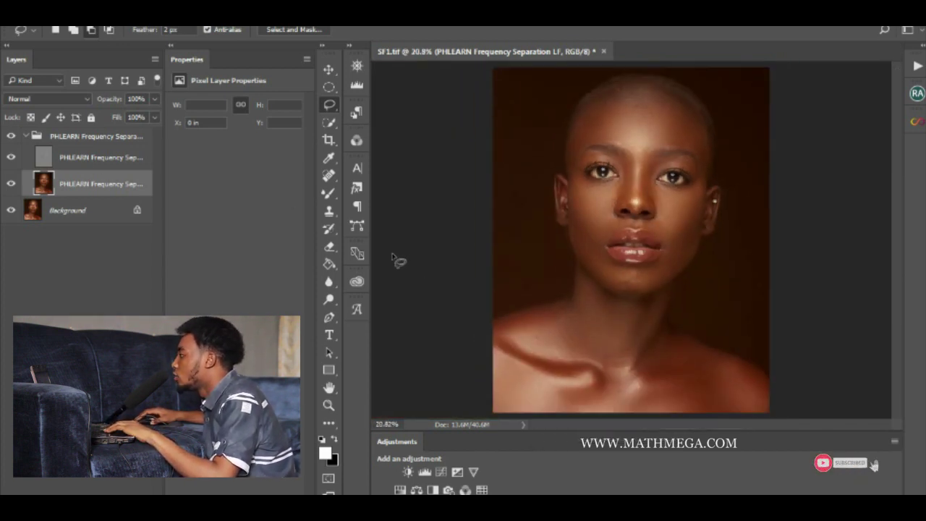
# Step: Compare the portrait with and without the skin smoothing by hiding and showing the frequency separation group
pyautogui.click(11, 136)
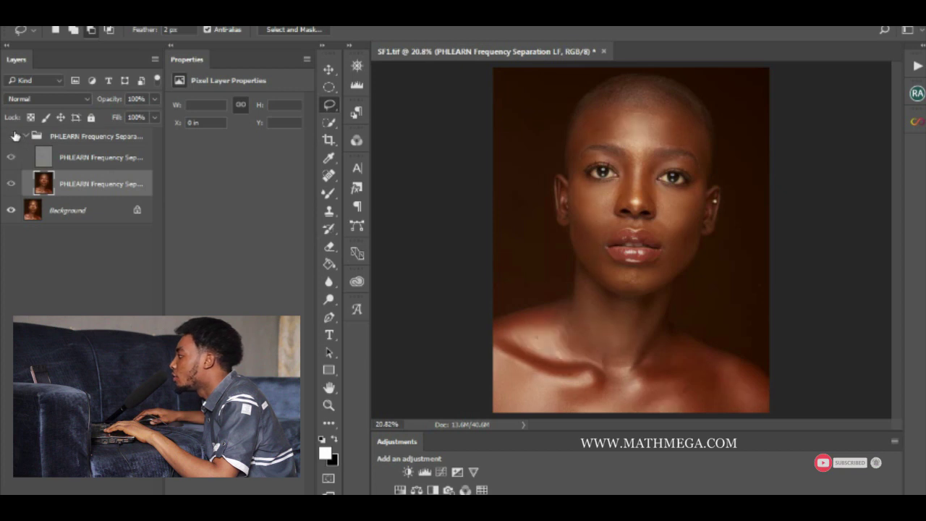
pyautogui.click(13, 136)
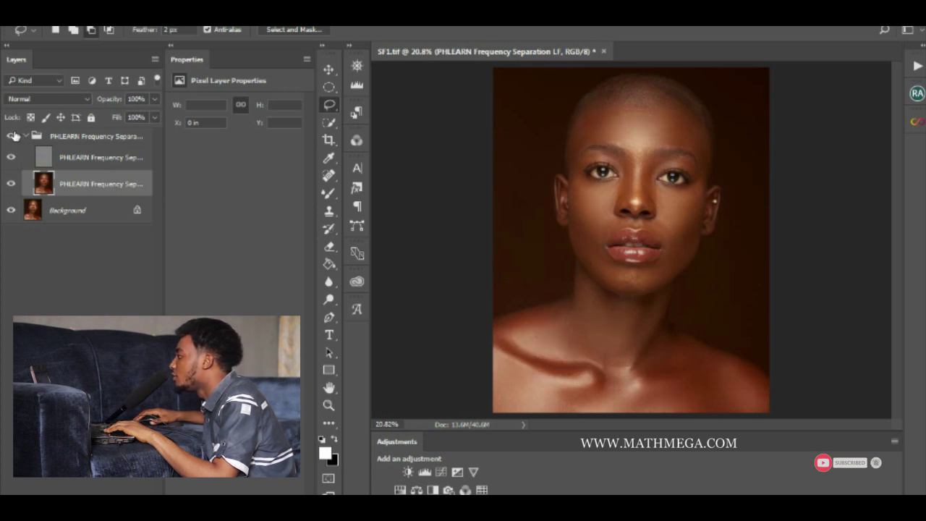
pyautogui.click(13, 136)
pyautogui.click(13, 136)
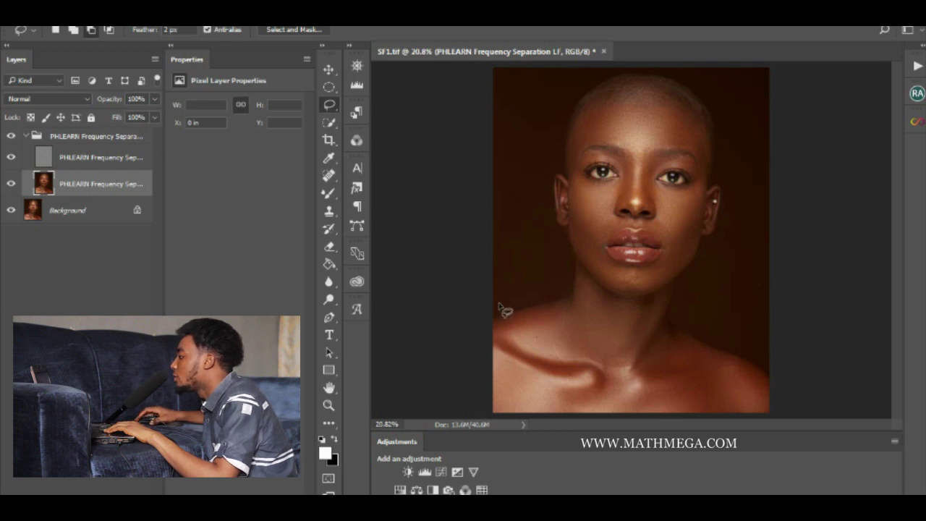
# Step: Make the high-frequency texture layer active and choose the Spot Healing Brush for texture repairs
pyautogui.scroll(2, 651, 230)
pyautogui.scroll(3, 651, 230)
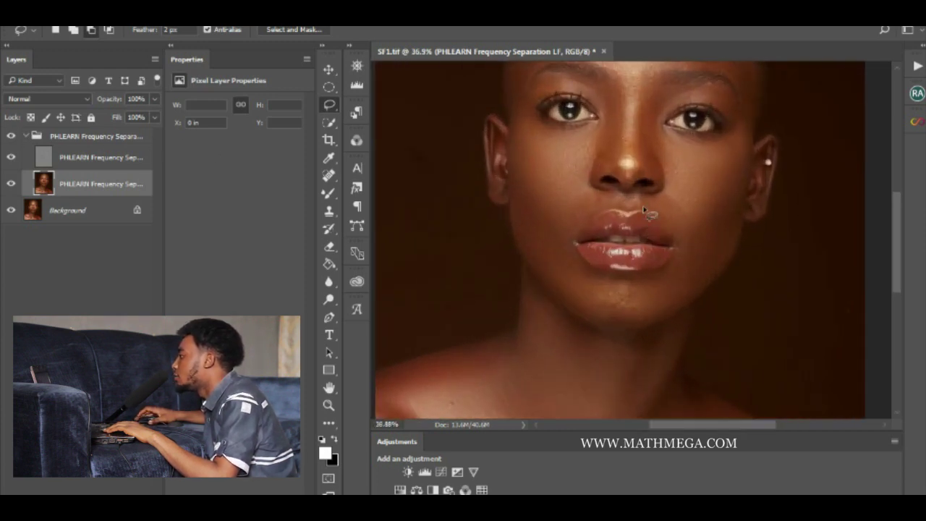
pyautogui.moveTo(599, 268); pyautogui.dragTo(594, 295)
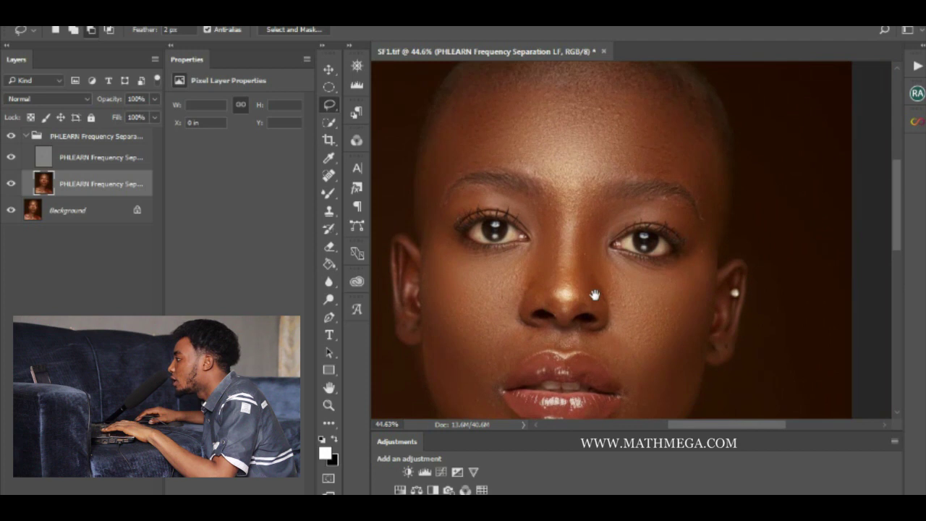
pyautogui.click(72, 159)
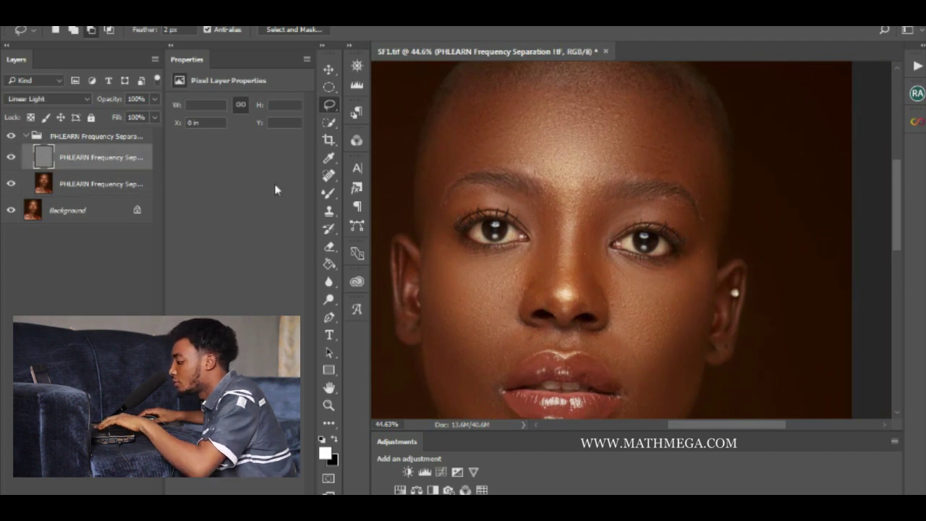
pyautogui.press('j')
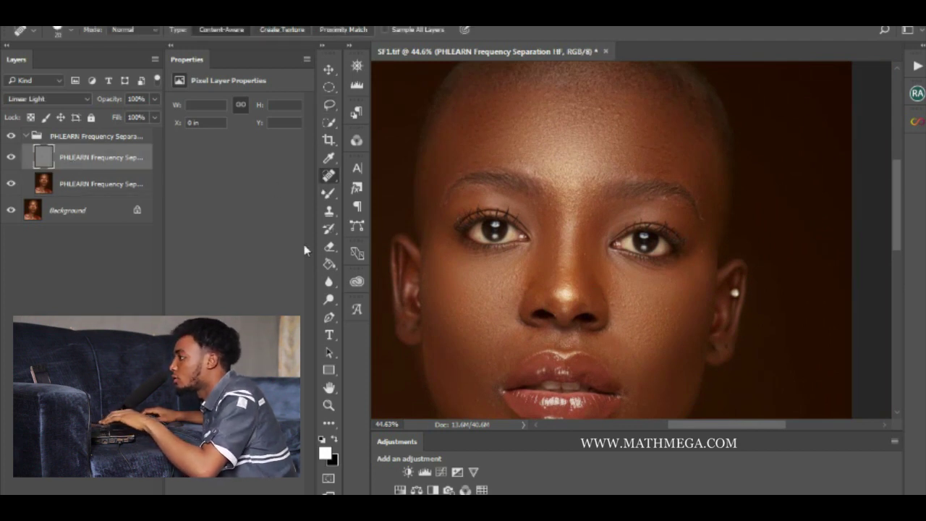
pyautogui.click(121, 187)
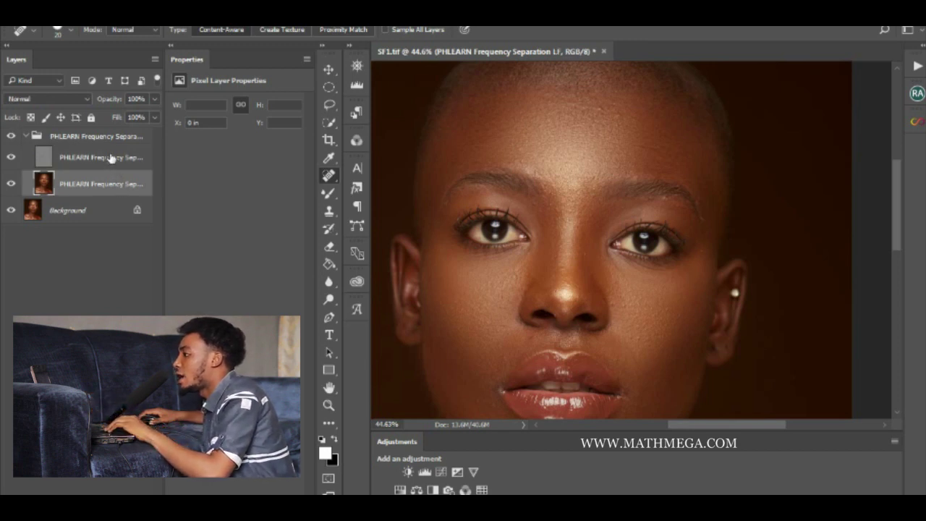
pyautogui.click(110, 158)
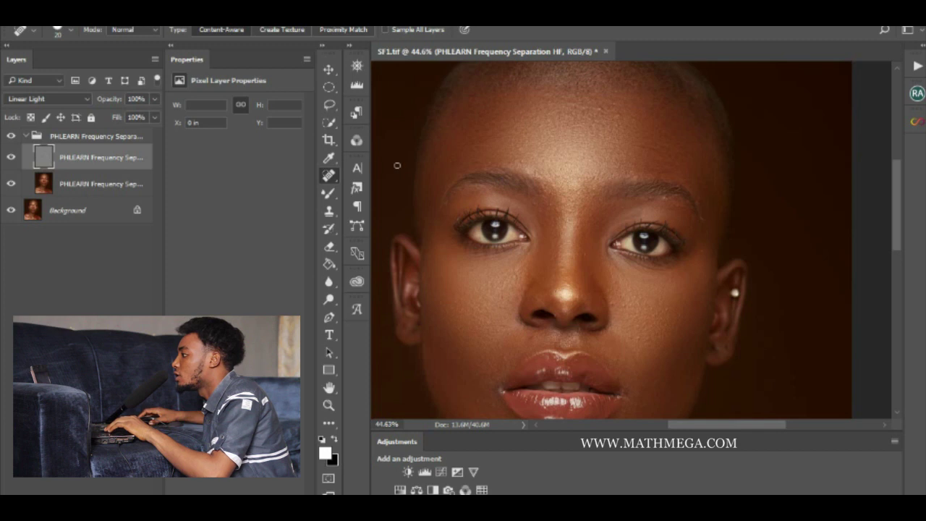
pyautogui.rightClick(333, 178)
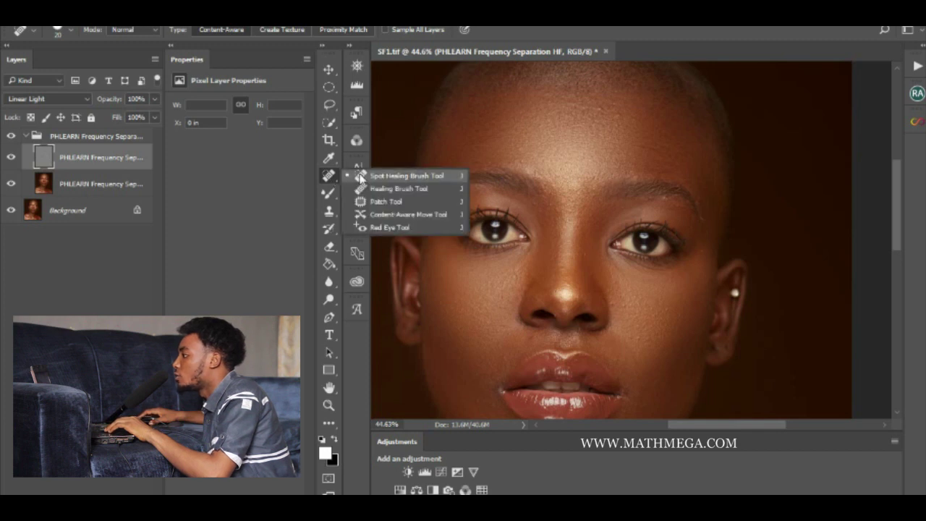
# Step: Inspect the skin texture from the forehead to the chin and recheck the whole portrait with the frequency separation group hidden and shown
pyautogui.scroll(2, 527, 145)
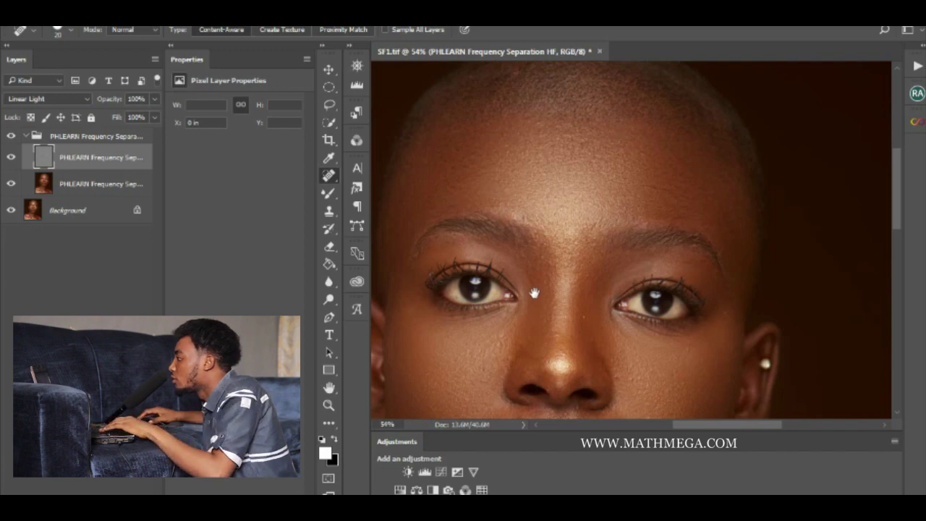
pyautogui.moveTo(535, 285); pyautogui.dragTo(553, 126)
pyautogui.moveTo(541, 375); pyautogui.dragTo(512, 303)
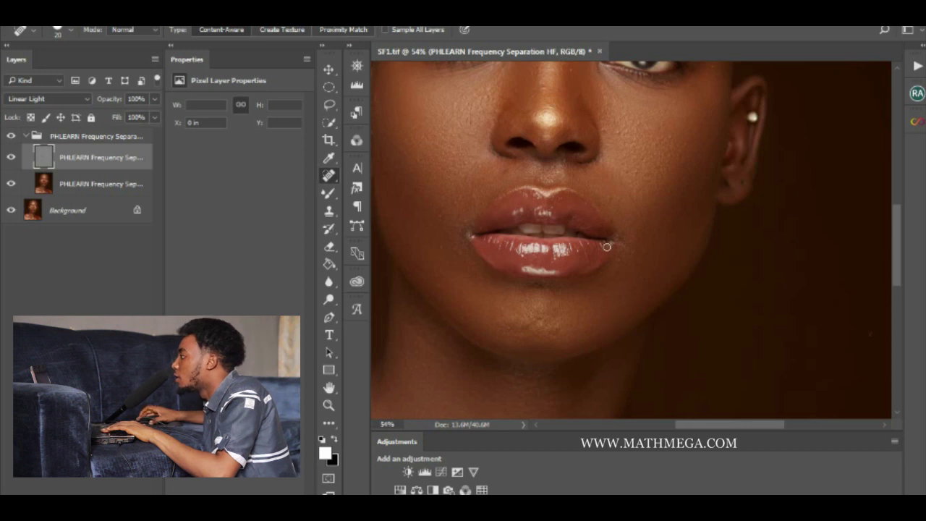
pyautogui.scroll(-5, 606, 247)
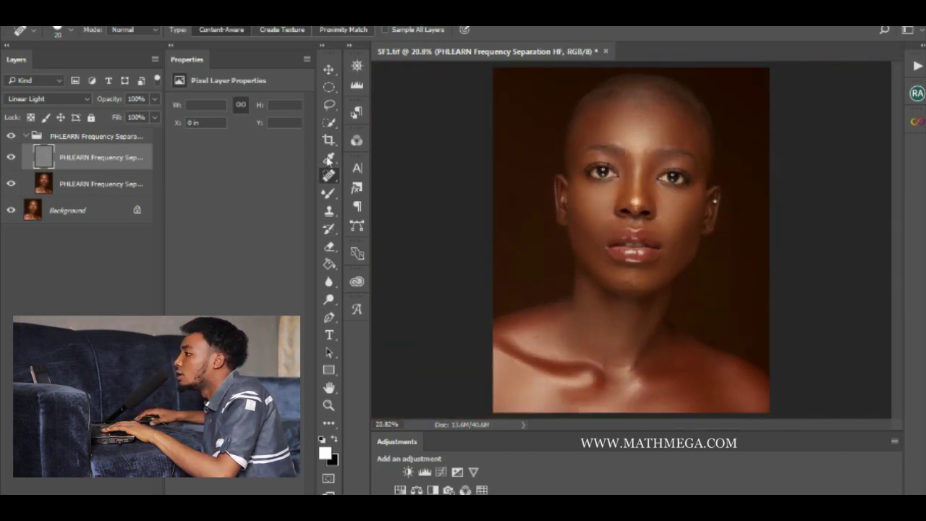
pyautogui.click(13, 137)
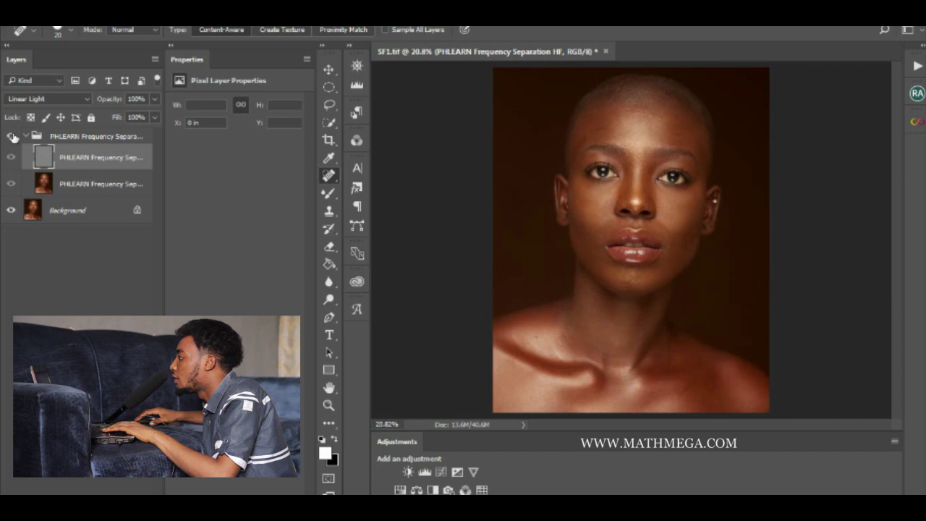
pyautogui.click(13, 138)
pyautogui.click(13, 138)
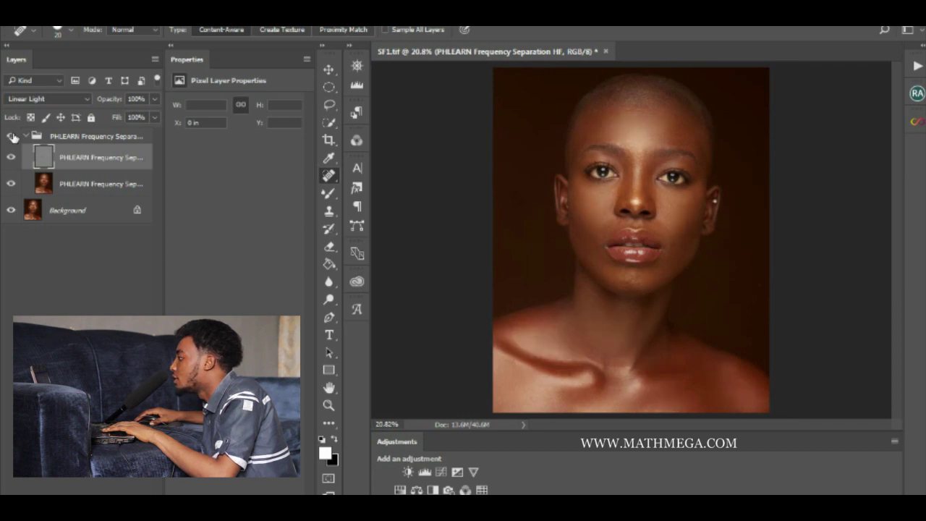
pyautogui.click(13, 137)
pyautogui.click(13, 137)
# Step: Select the frequency separation group instead of its inner layers and collapse it
pyautogui.click(65, 183)
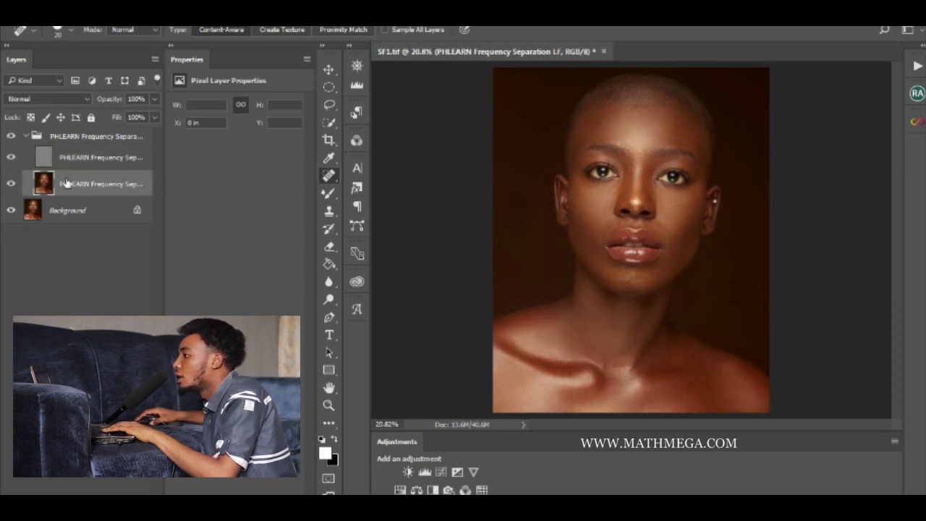
pyautogui.click(69, 139)
pyautogui.click(25, 138)
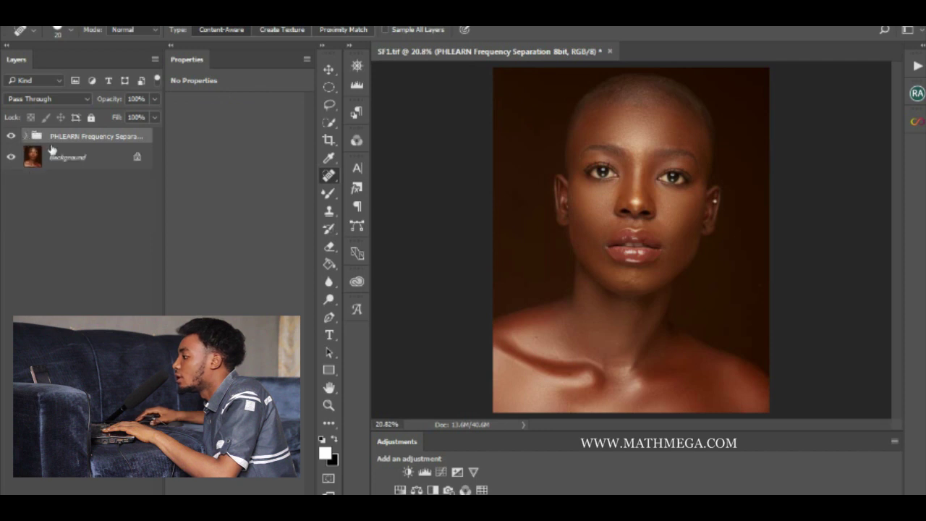
pyautogui.click(432, 489)
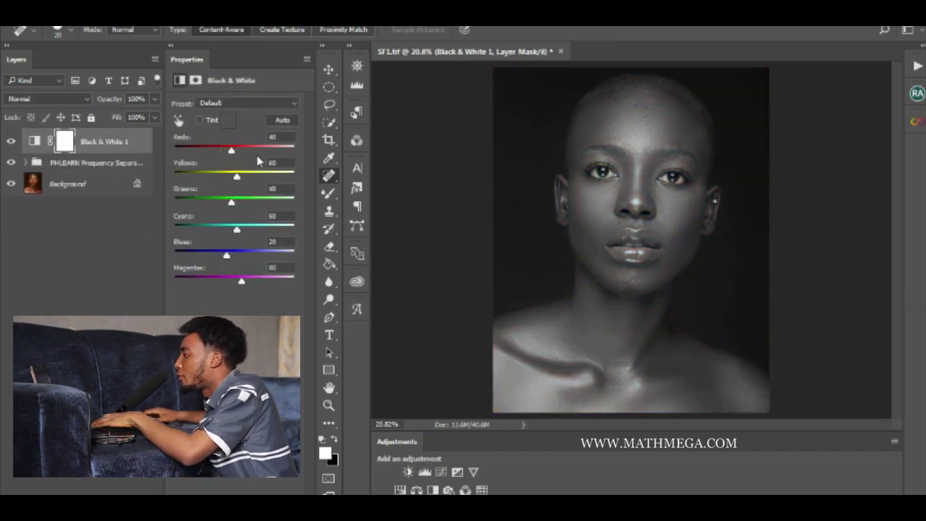
pyautogui.hotkey('ctrl', 'i')
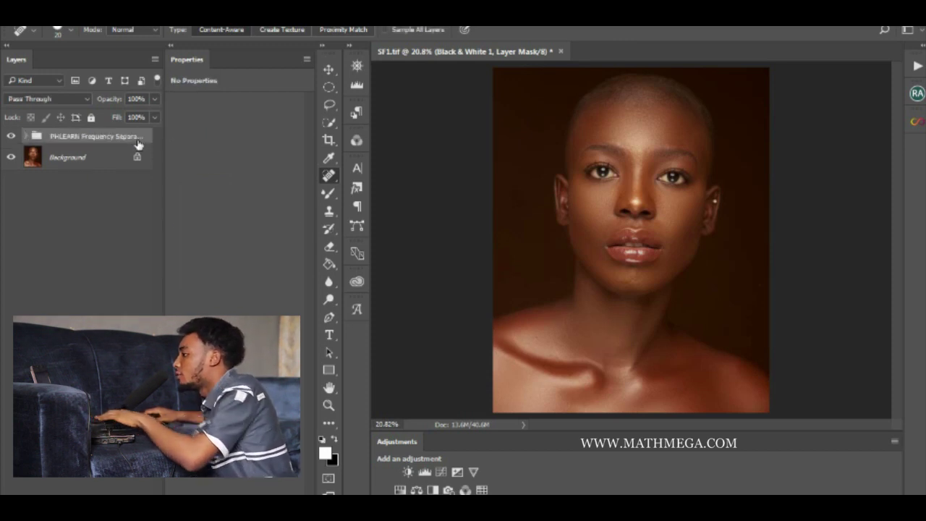
pyautogui.press('Delete')
# Step: Add a Black & White adjustment layer above the frequency separation group and invert its mask to black
pyautogui.click(433, 490)
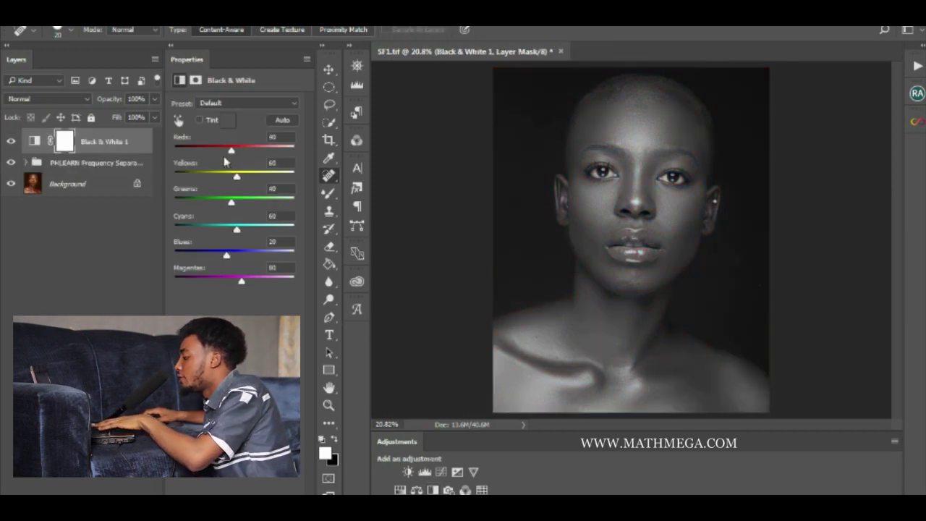
pyautogui.hotkey('ctrl', 'i')
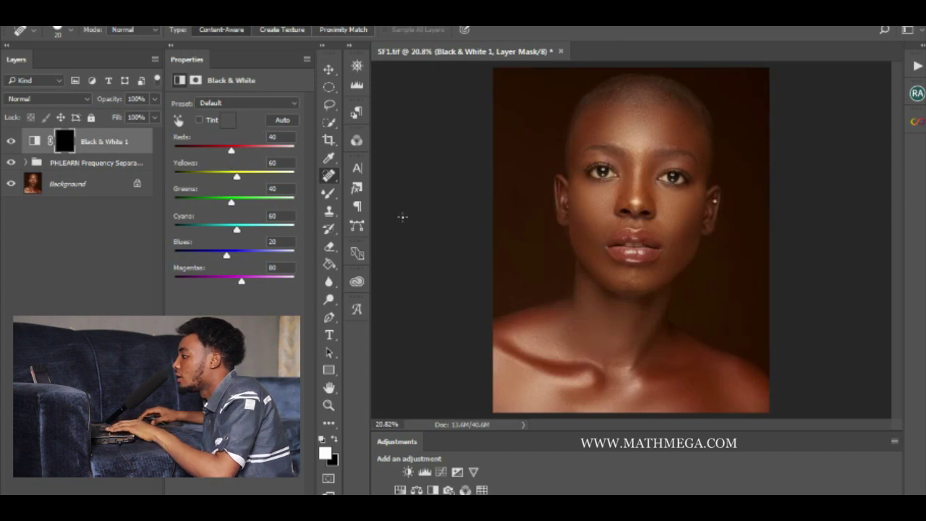
# Step: Switch to the Brush tool and reduce its size to 20 for painting the white of the image's right eye
pyautogui.rightClick(329, 176)
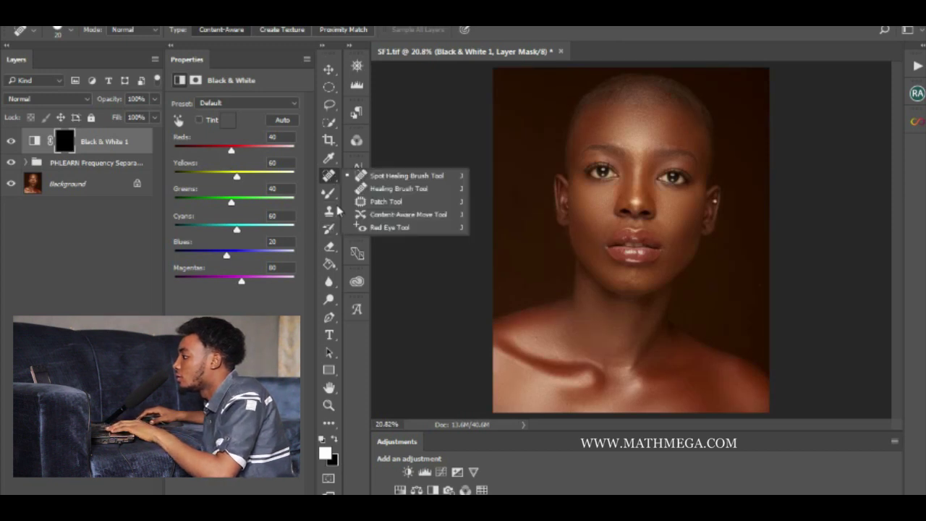
pyautogui.click(329, 194)
pyautogui.click(383, 188)
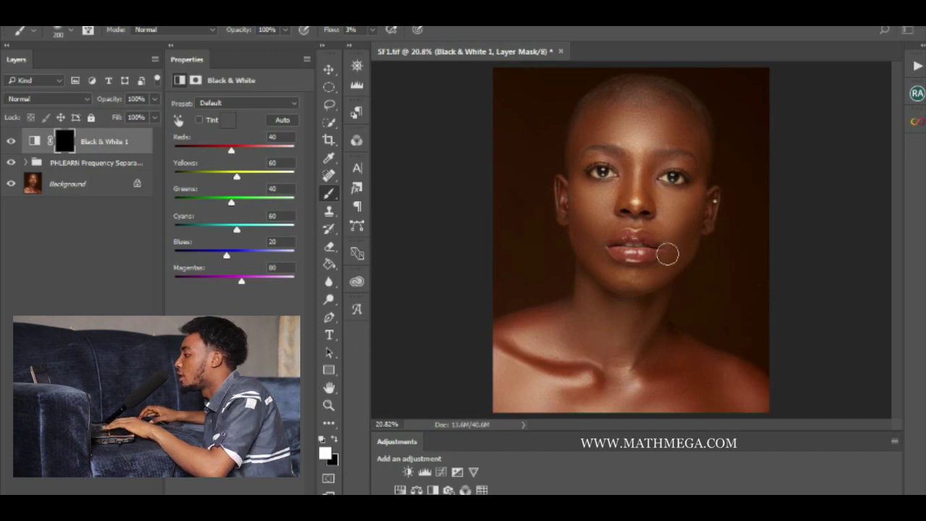
pyautogui.scroll(2, 662, 201)
pyautogui.scroll(5, 656, 169)
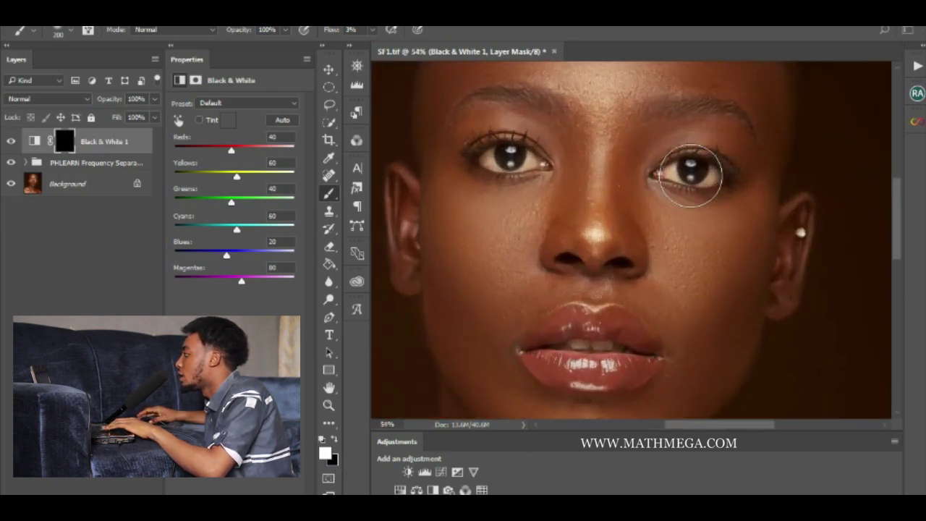
pyautogui.press('[')
pyautogui.press('[')
pyautogui.press('[')
pyautogui.press('[')
pyautogui.press('[')
pyautogui.press('[')
pyautogui.press('[')
pyautogui.press('[')
pyautogui.press('[')
pyautogui.press('[')
pyautogui.press('[')
pyautogui.press('[')
pyautogui.press('[')
pyautogui.press('[')
pyautogui.press('[')
pyautogui.press('[')
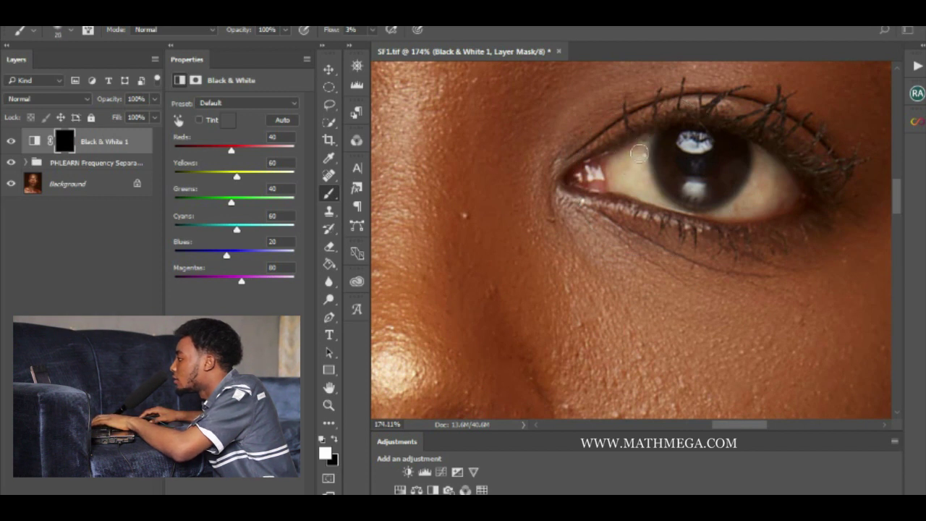
# Step: Set the brush flow to 100% and paint white on the Black & White mask over the white of the image's right eye
pyautogui.moveTo(372, 30); pyautogui.dragTo(467, 49)
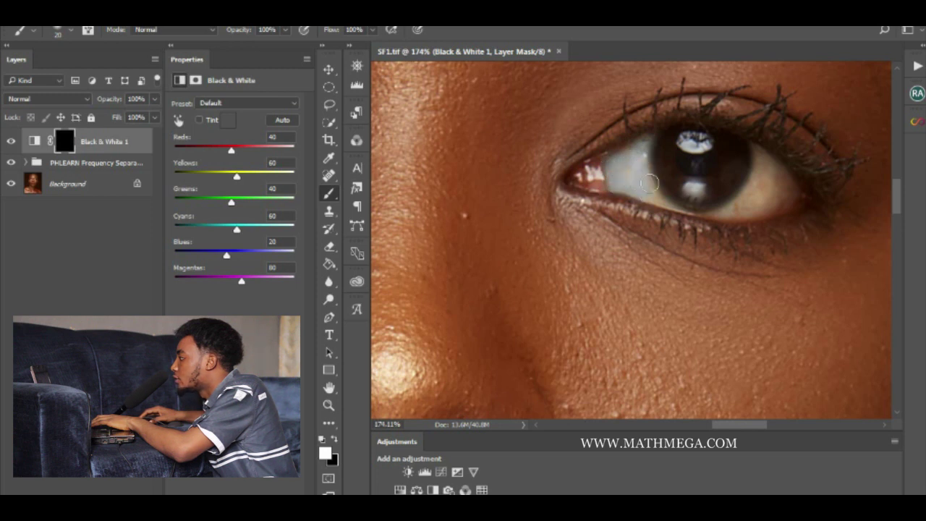
pyautogui.press(']')
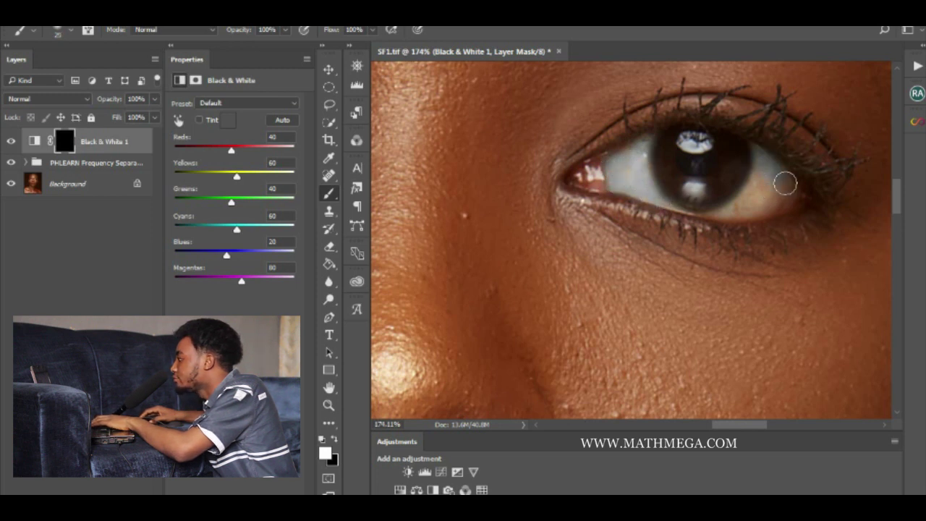
pyautogui.moveTo(770, 207)
pyautogui.mouseDown()
pyautogui.moveTo(761, 179)
pyautogui.moveTo(770, 188)
pyautogui.mouseUp()
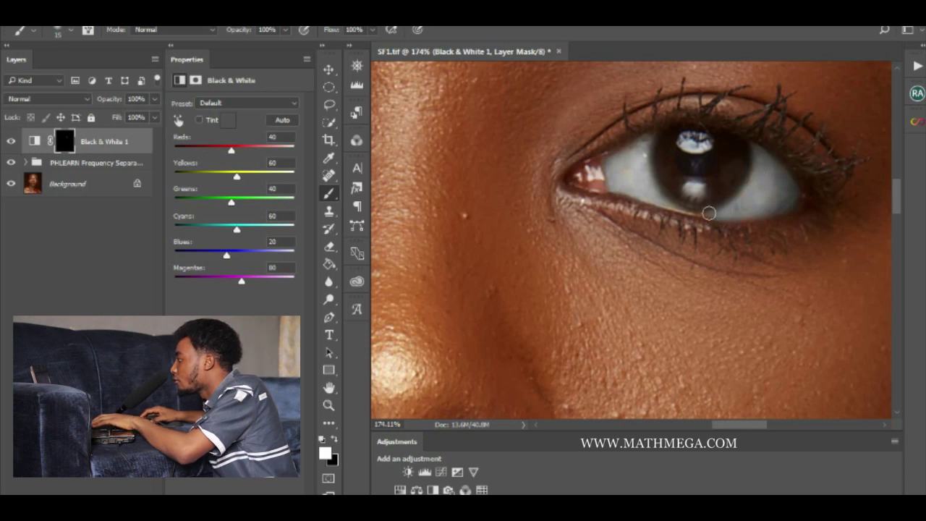
# Step: Paint white on the Black & White mask over the white of the image's left eye to remove its yellow tint
pyautogui.moveTo(574, 215); pyautogui.dragTo(705, 242)
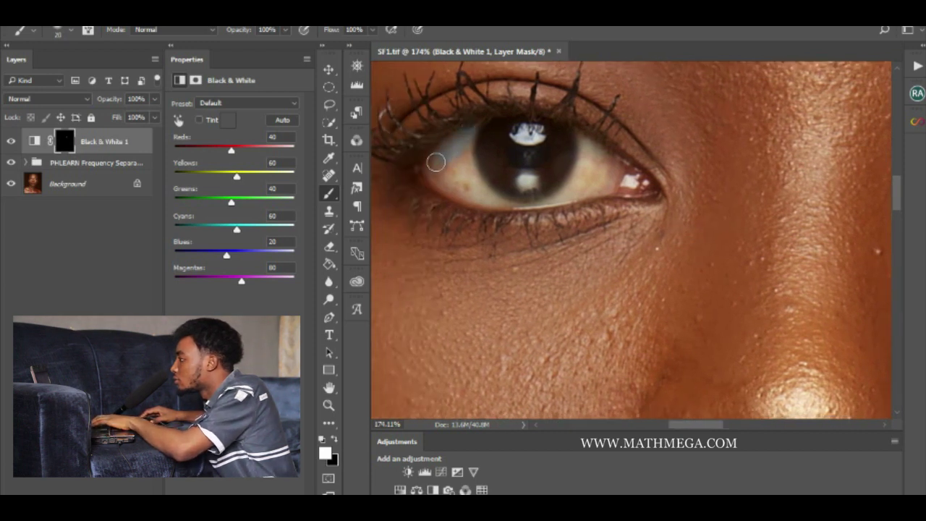
pyautogui.moveTo(459, 166)
pyautogui.mouseDown()
pyautogui.moveTo(430, 166)
pyautogui.moveTo(453, 191)
pyautogui.moveTo(569, 197)
pyautogui.moveTo(578, 139)
pyautogui.moveTo(605, 163)
pyautogui.moveTo(596, 184)
pyautogui.moveTo(554, 195)
pyautogui.moveTo(582, 181)
pyautogui.moveTo(588, 157)
pyautogui.moveTo(572, 189)
pyautogui.moveTo(619, 189)
pyautogui.mouseUp()
# Step: Compare the eyes before and after desaturation by hiding and showing the Black & White layer
pyautogui.scroll(-10, 619, 188)
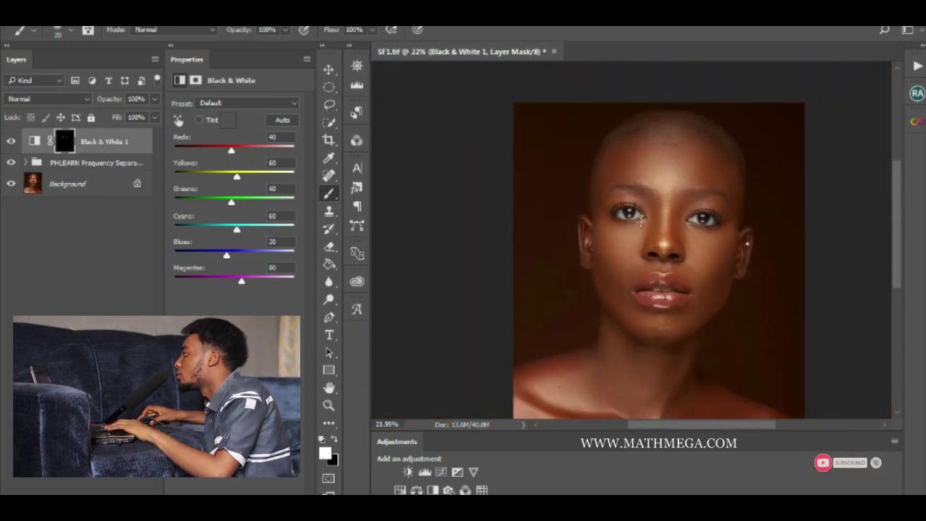
pyautogui.click(12, 141)
pyautogui.click(12, 142)
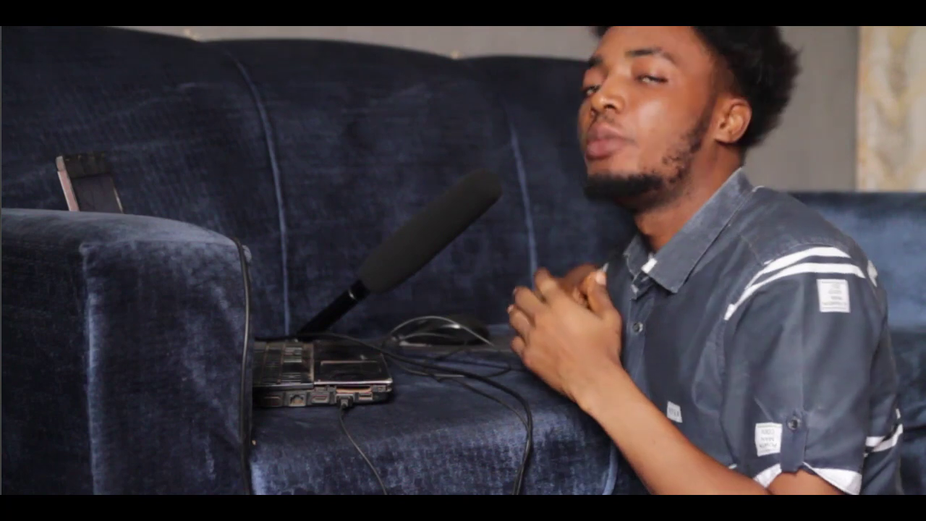